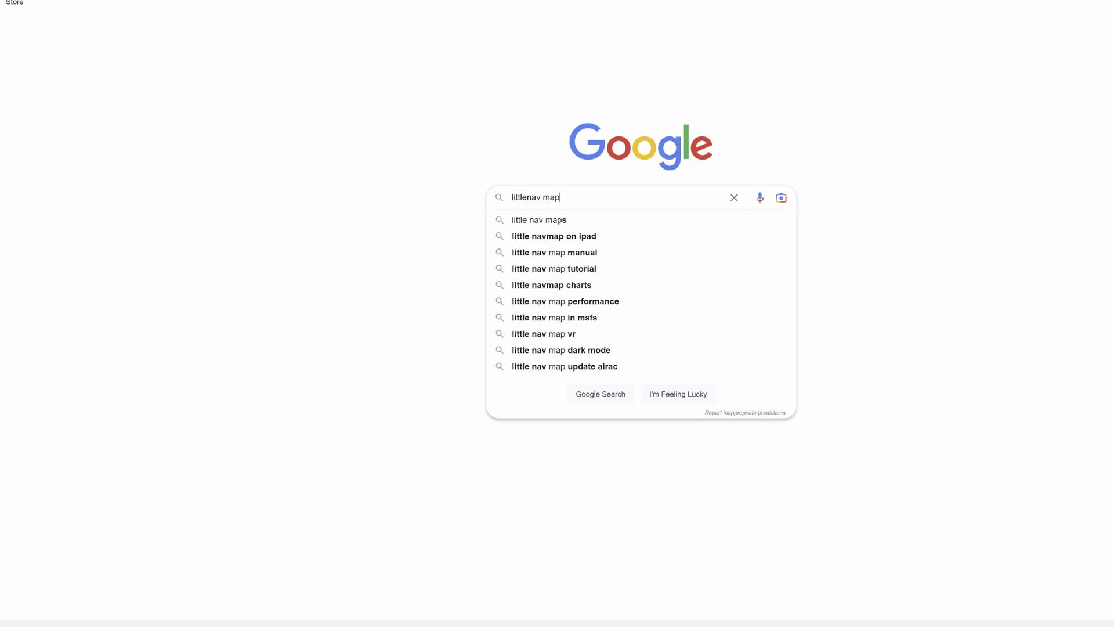
Step: Search Google for 'littlenav map' and open the Little Navmap GitHub Pages result
key("Return")
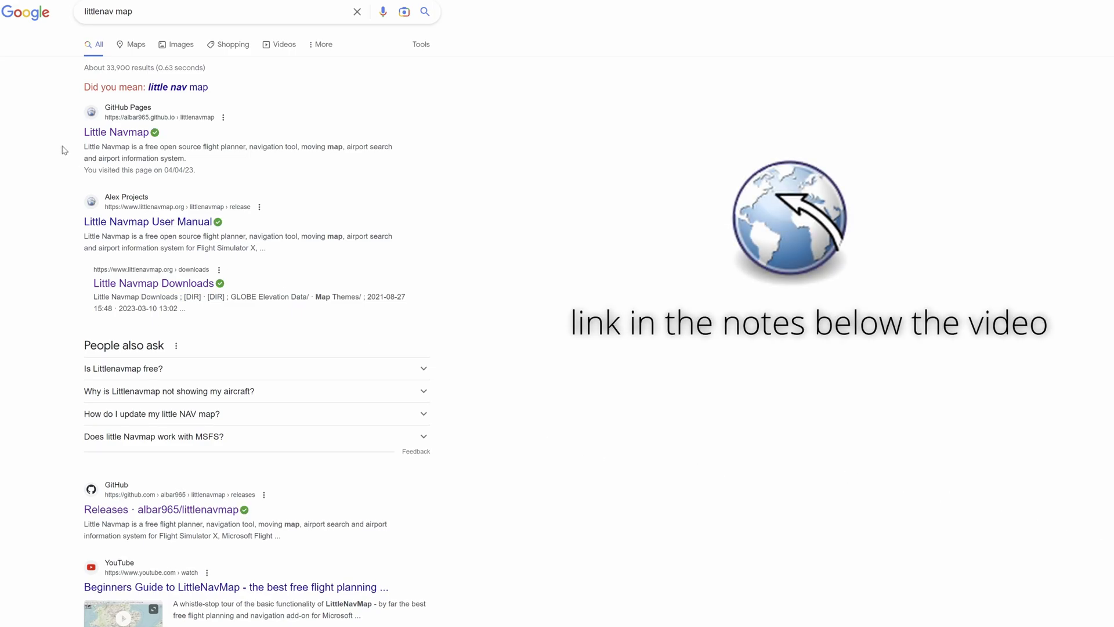
left_click(116, 132)
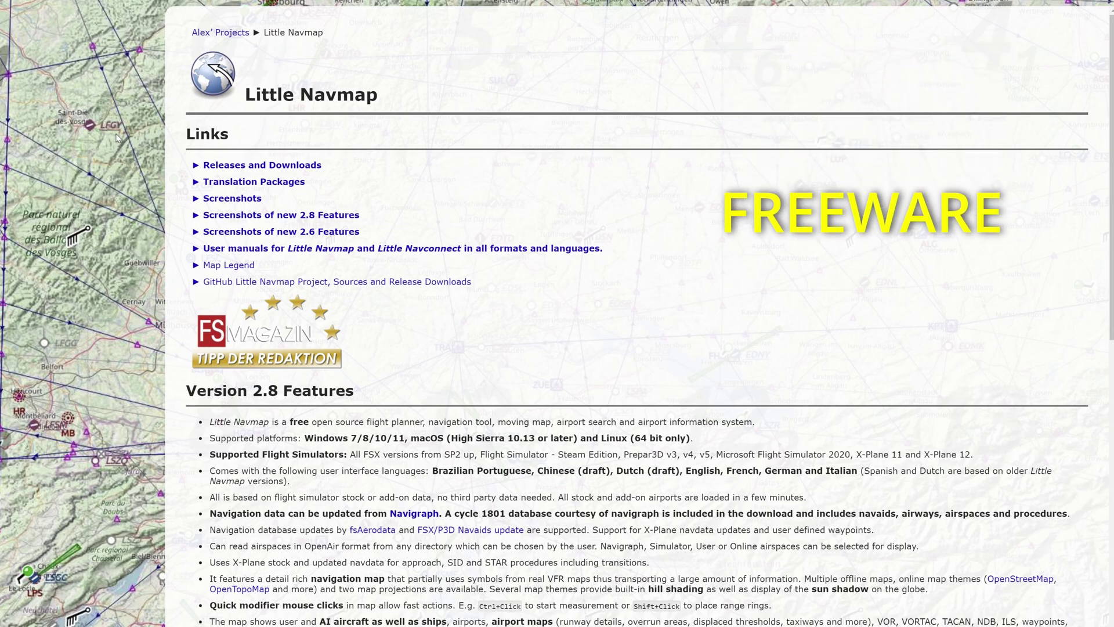
Step: Open the Little Navmap site's Releases and Downloads page
left_click(272, 166)
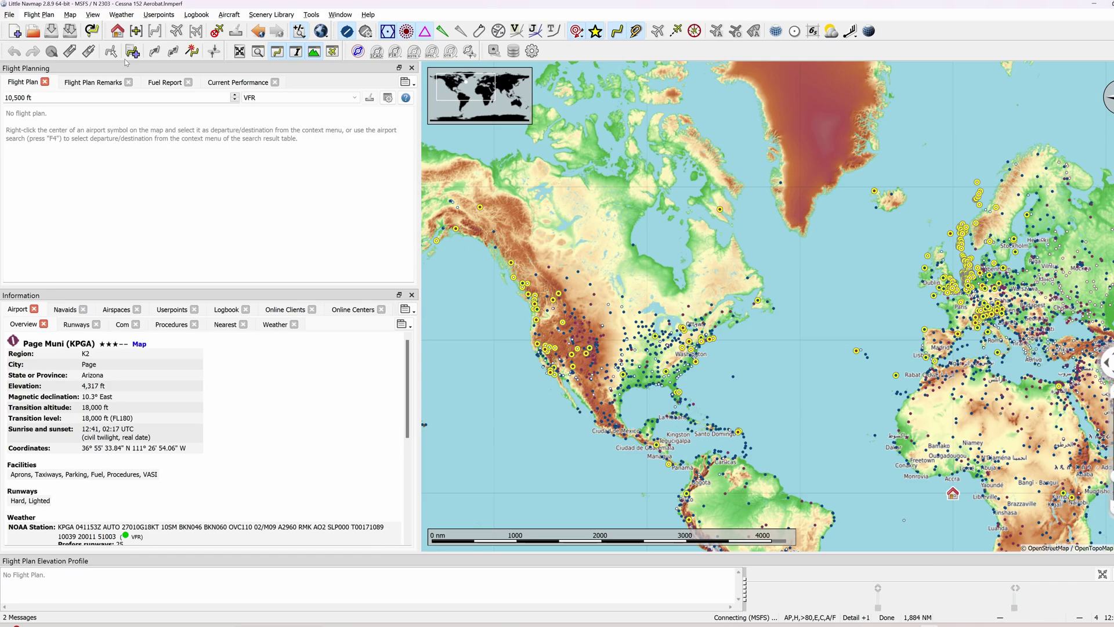
Step: Switch the map theme to OpenTopoMap from the View menu's Theme list
left_click(92, 15)
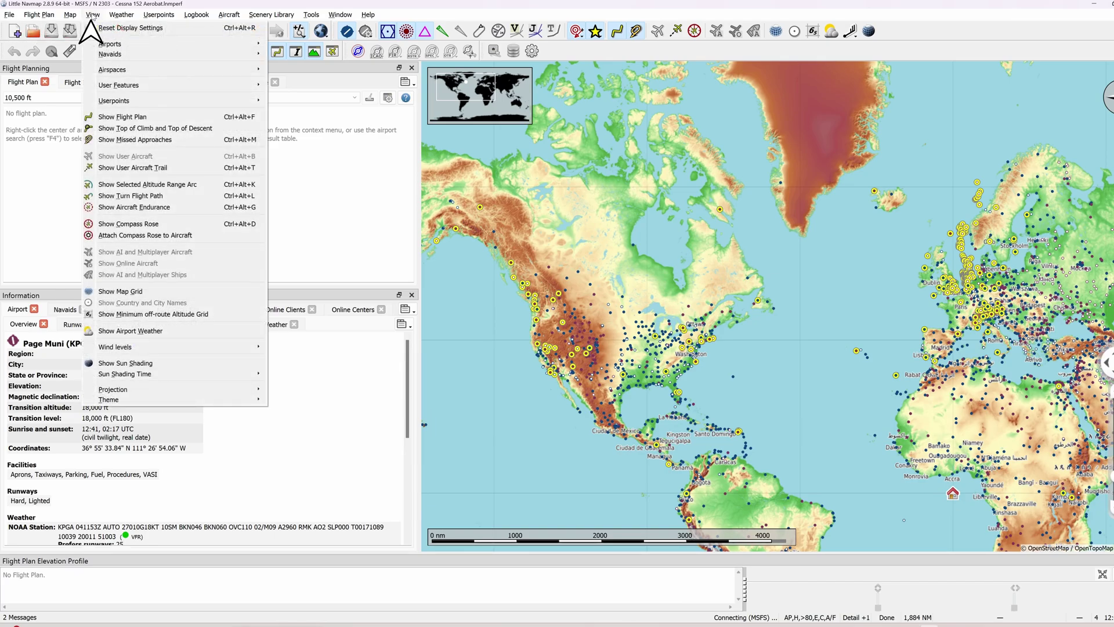
mouse_move(145, 387)
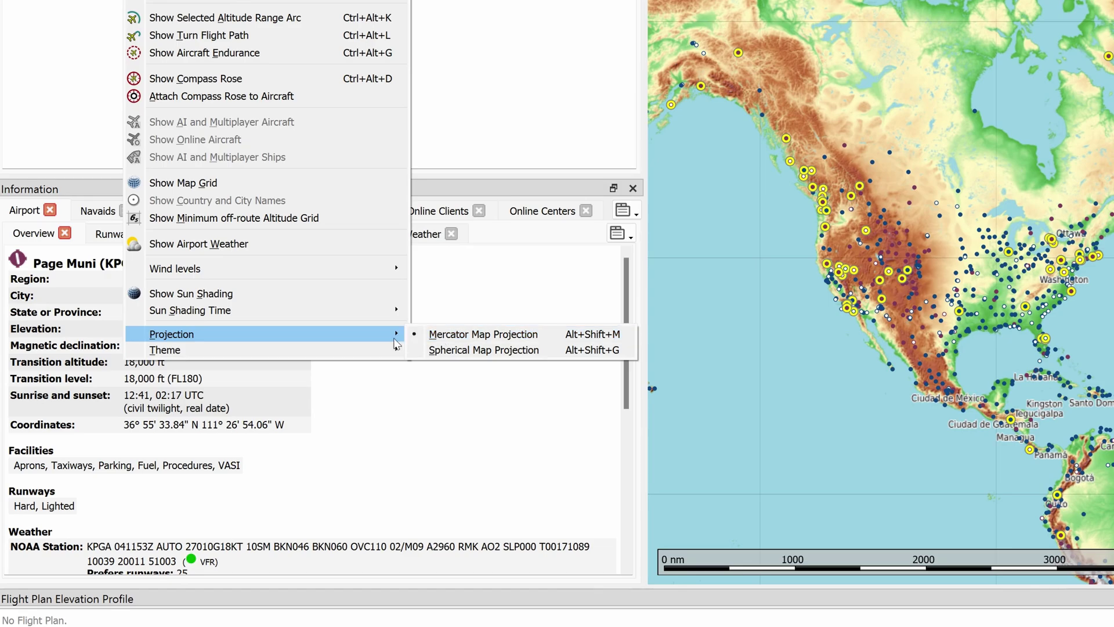
mouse_move(322, 354)
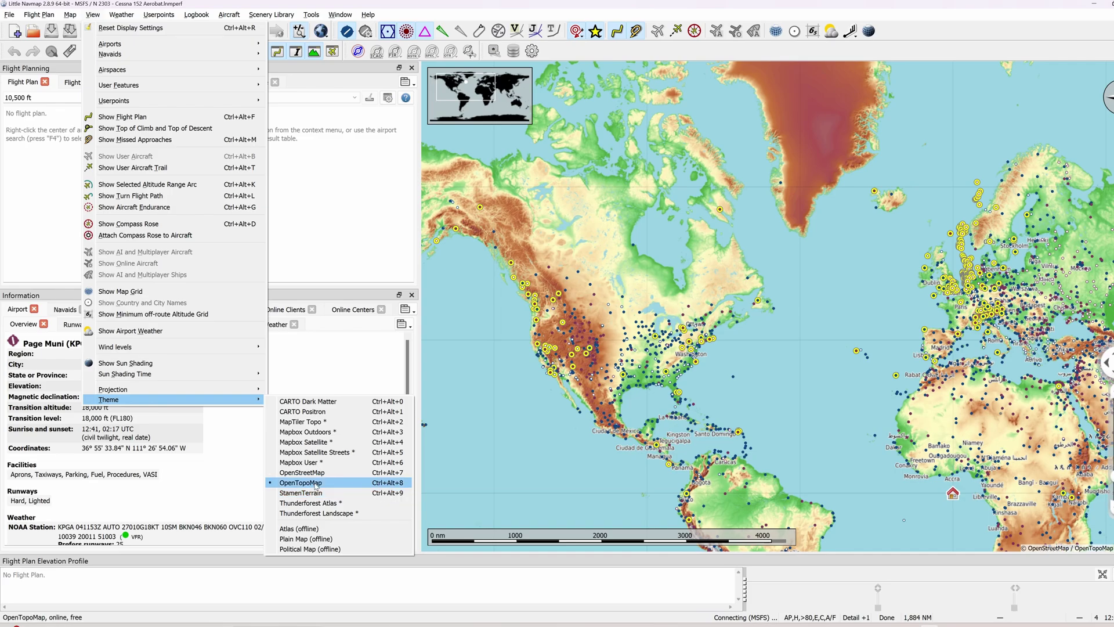
left_click(316, 484)
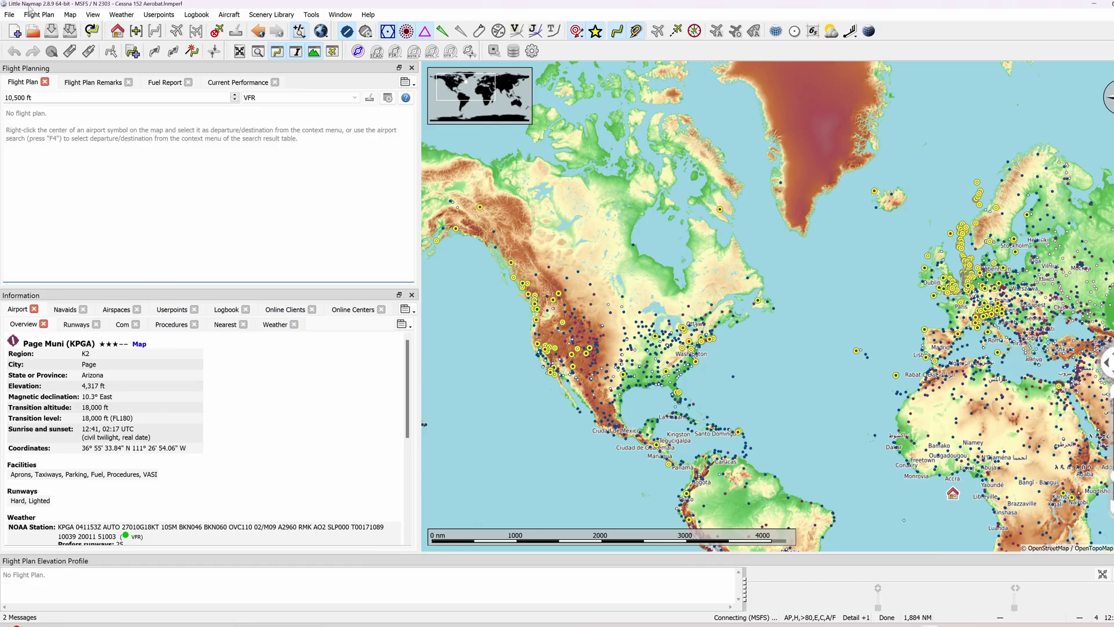
Step: Open the Grand Canyon Village KGRY to Bullfrog Basin U07 .PLN file from NEXT_EVENT
left_click(9, 15)
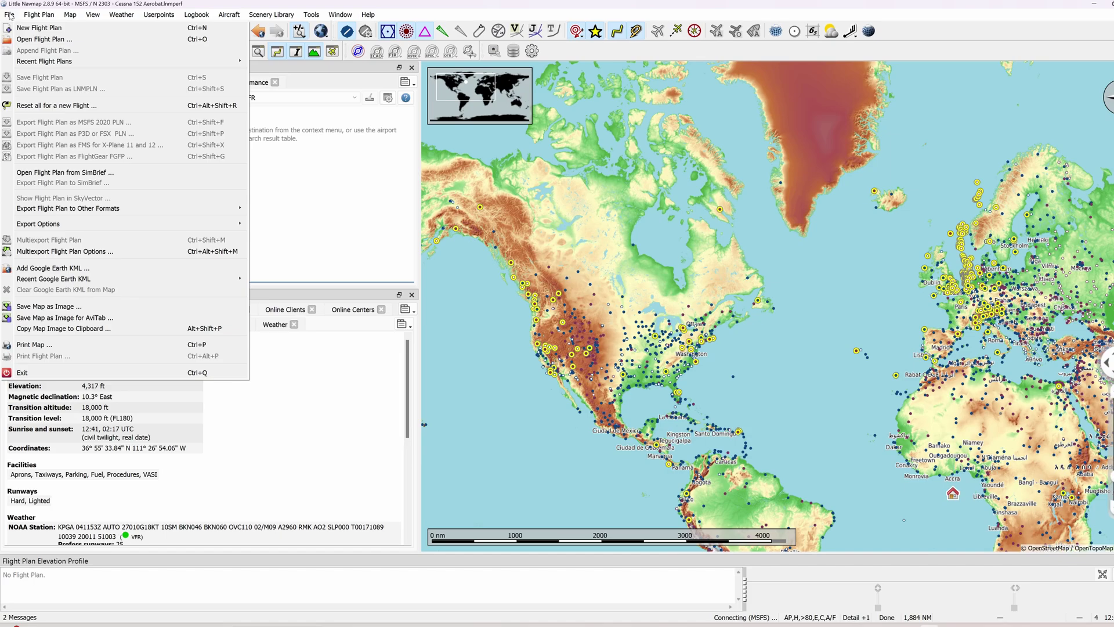
left_click(30, 41)
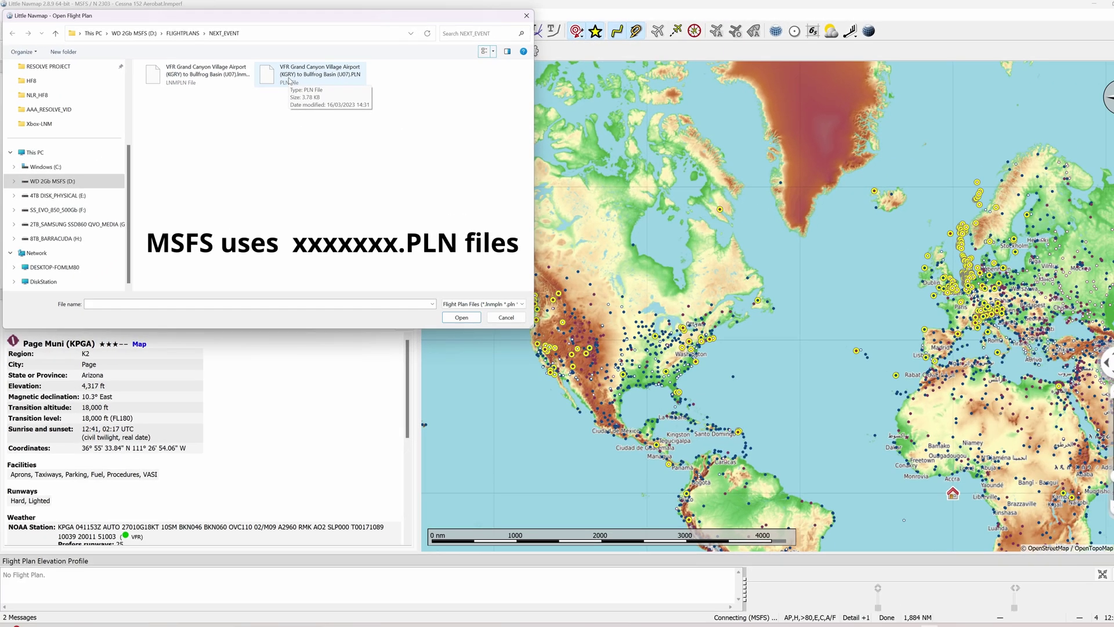
left_click(290, 80)
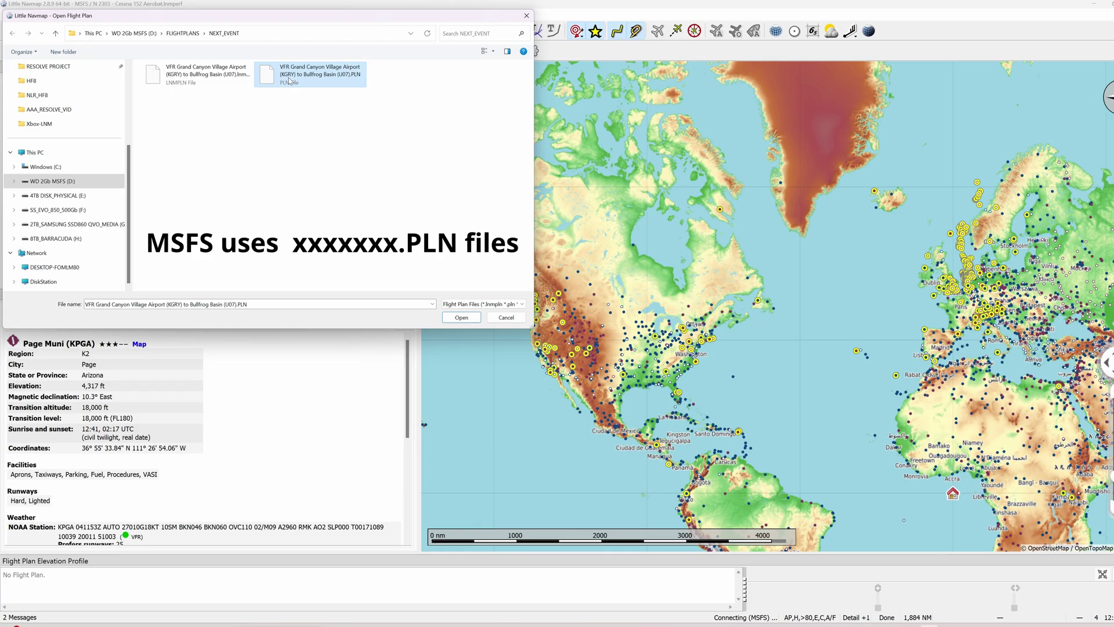
left_click(460, 318)
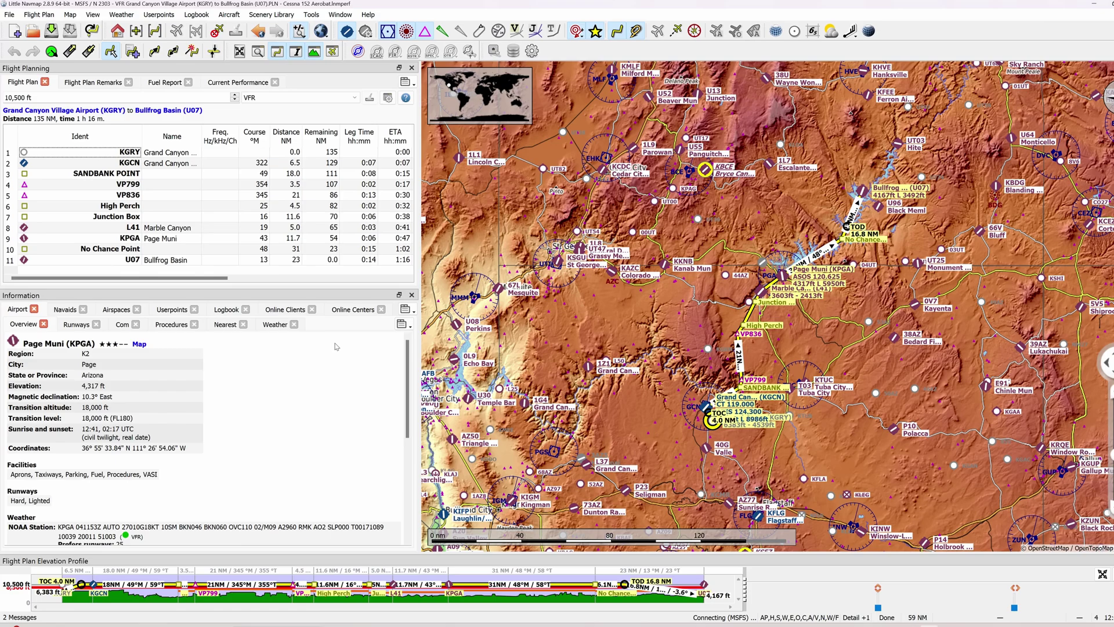
Step: Pan and zoom the map along the route from Grand Canyon Village north to Page Muni
left_click_drag(862, 386, 847, 255)
scroll(789, 249, "up", 3)
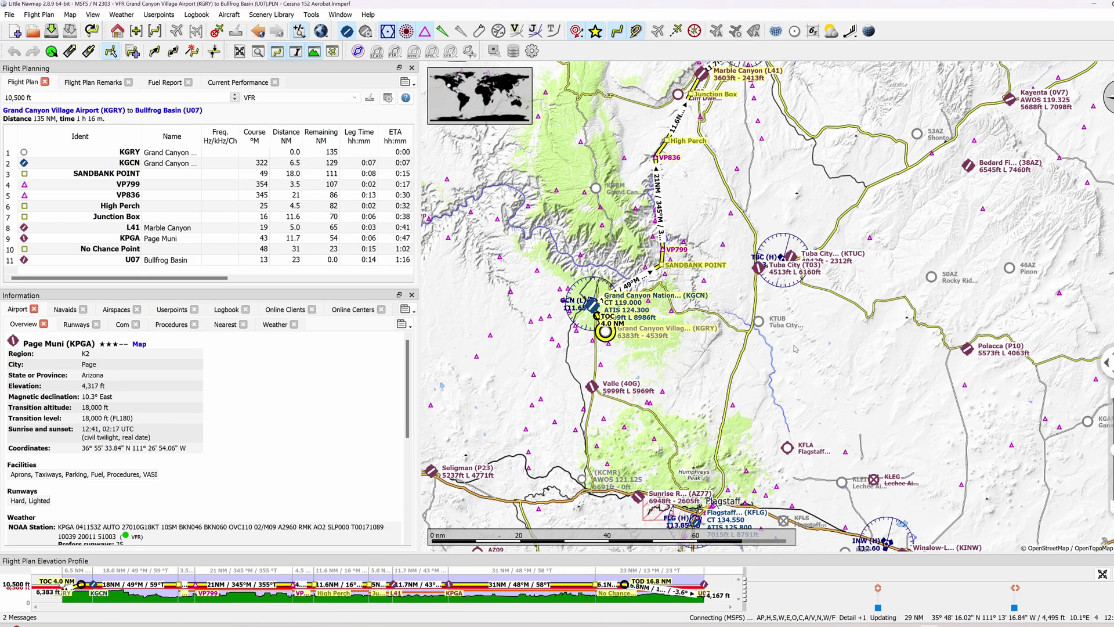
scroll(617, 330, "up", 3)
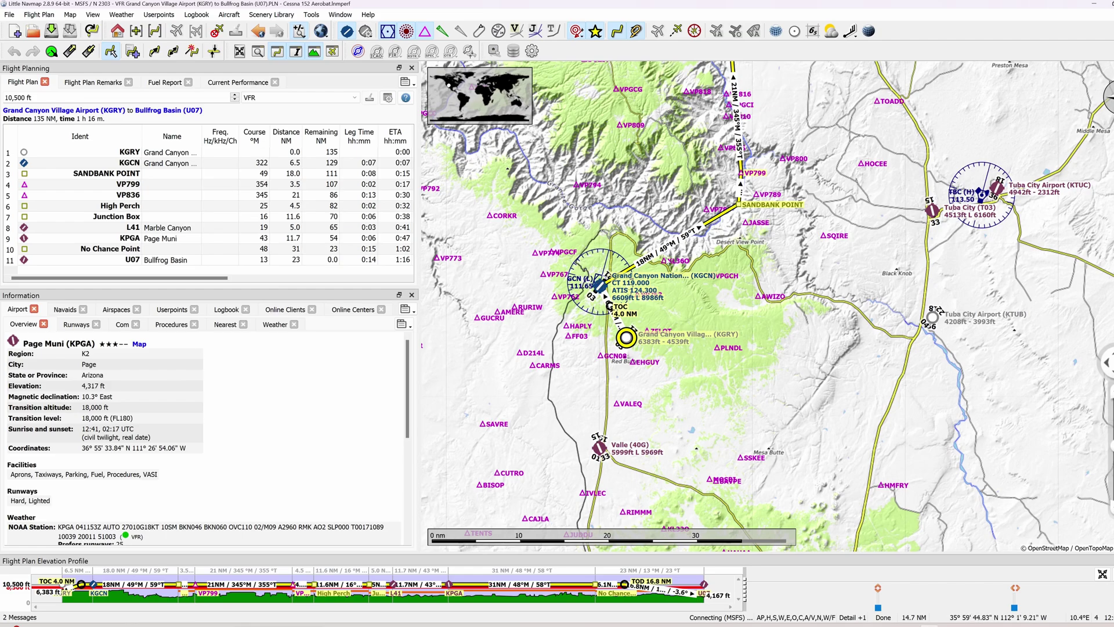
left_click_drag(765, 141, 758, 391)
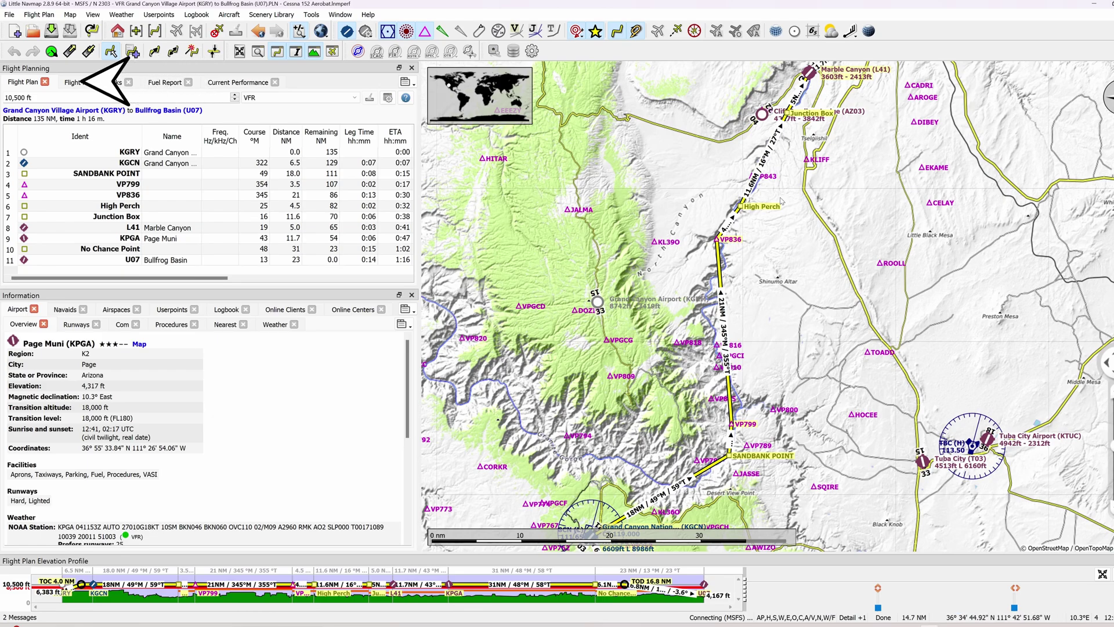
mouse_move(780, 202)
left_mouse_down()
mouse_move(720, 324)
mouse_move(633, 347)
mouse_move(685, 326)
mouse_move(660, 469)
left_mouse_up()
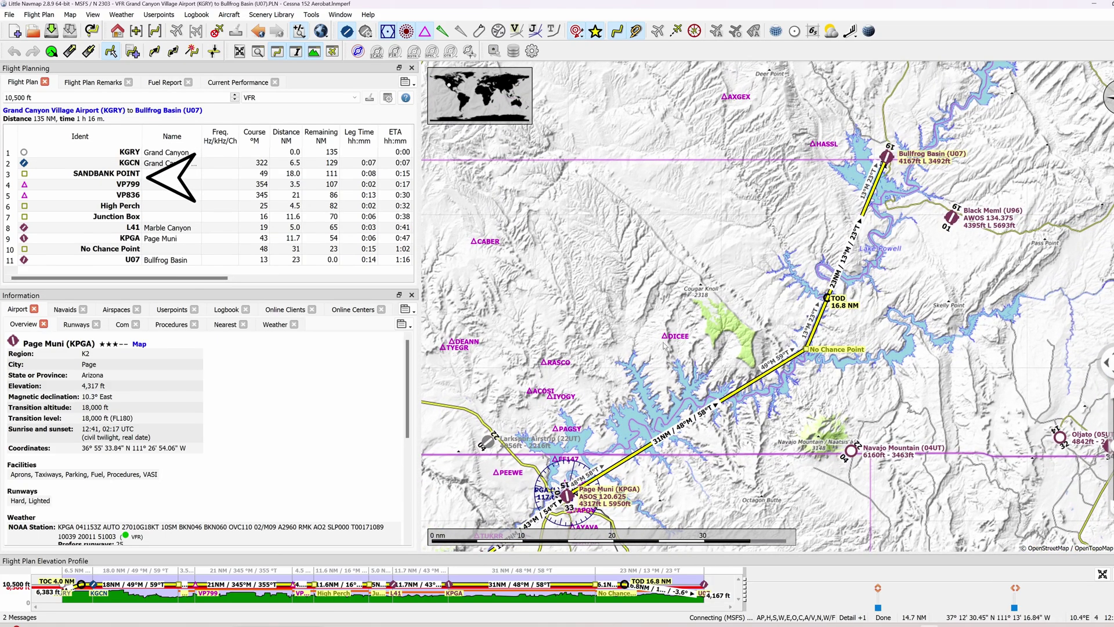
left_click_drag(616, 437, 680, 246)
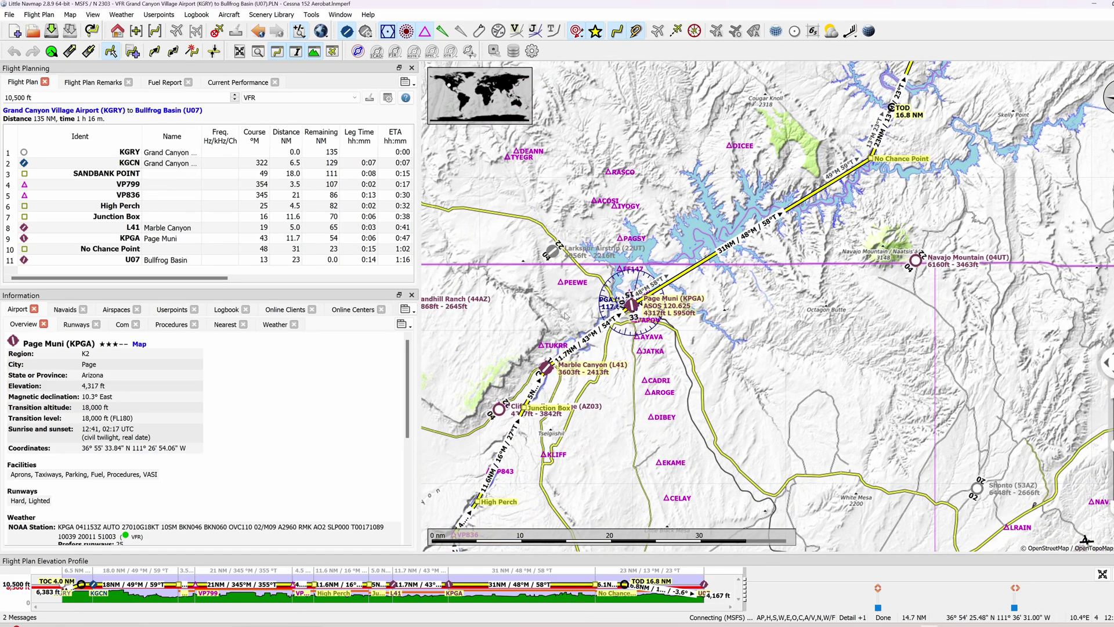
mouse_move(628, 304)
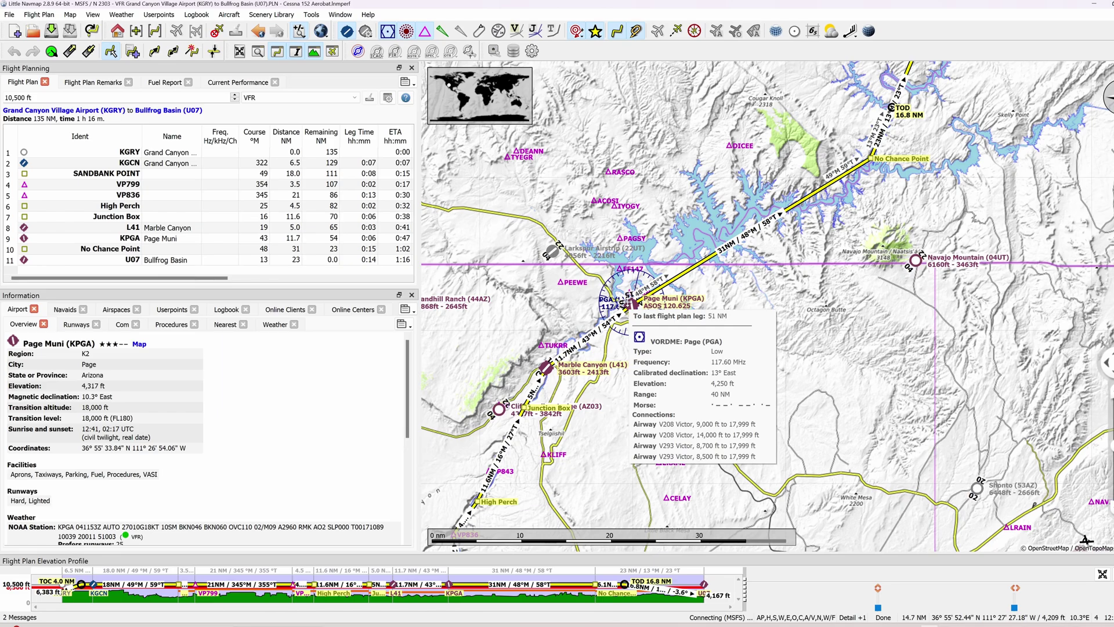
mouse_move(870, 158)
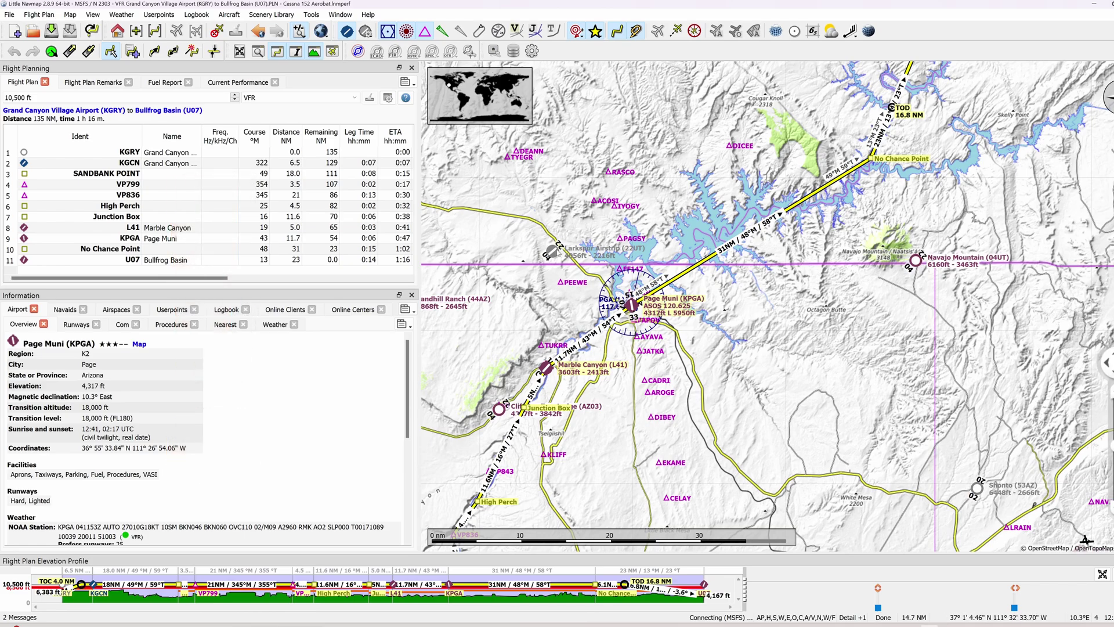
Step: In Options > Units, set Coordinates to 'Latitude and Longitude with sign' and apply
left_click(312, 15)
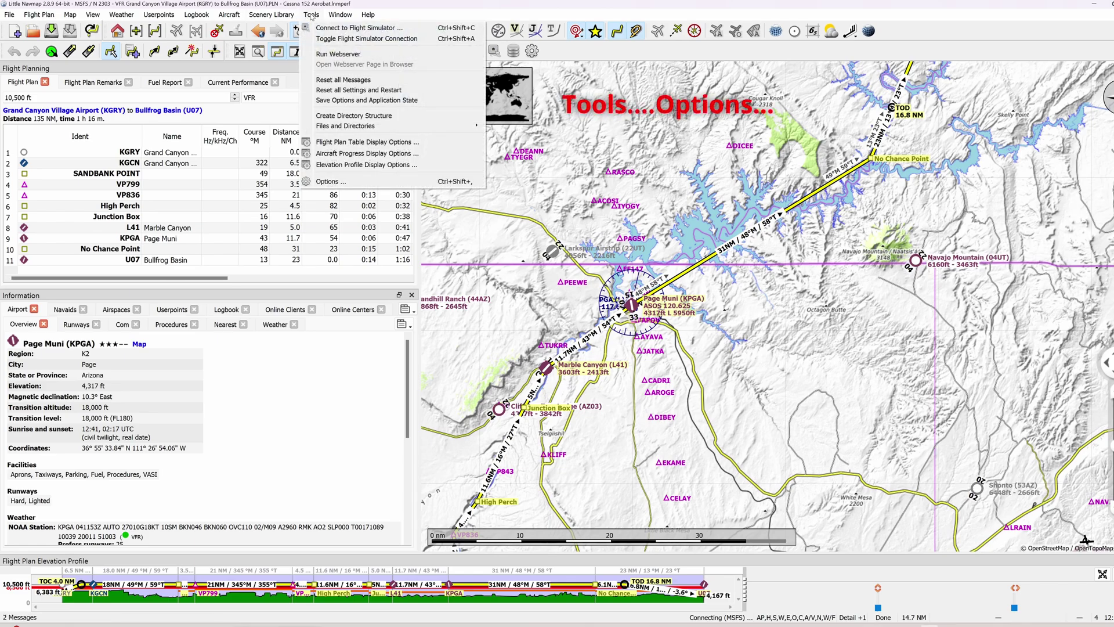
left_click(326, 182)
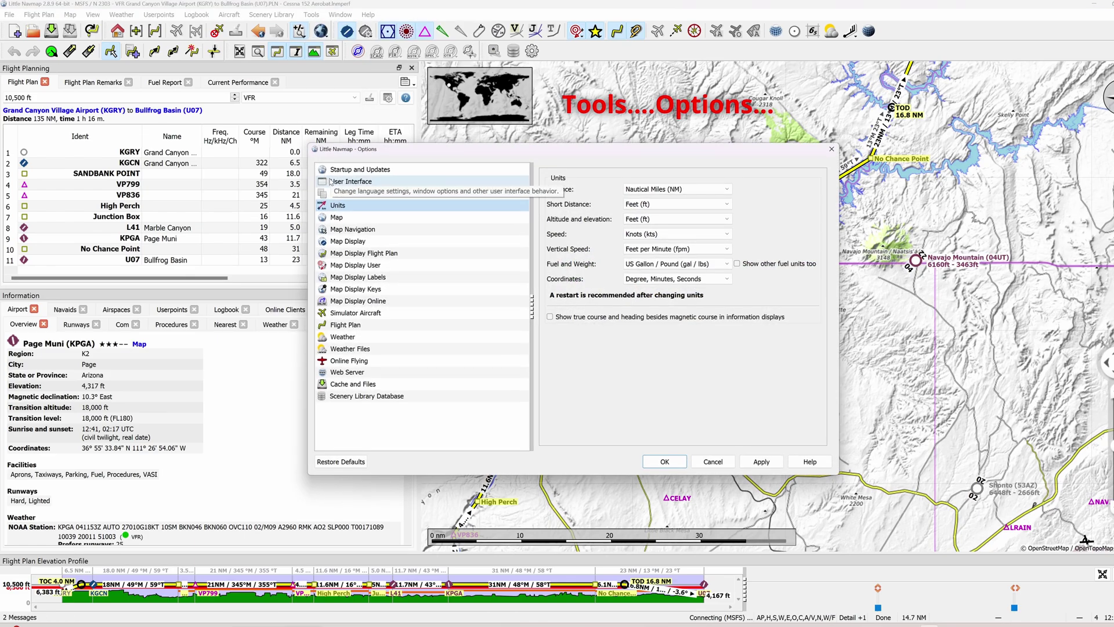
left_click(348, 169)
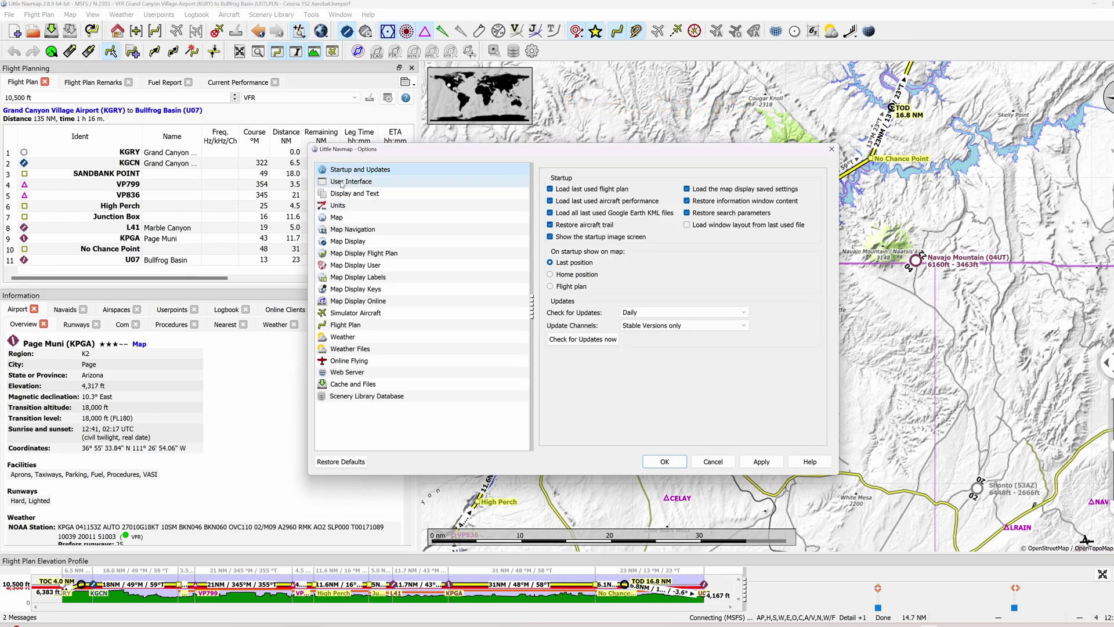
left_click(340, 181)
left_click(348, 194)
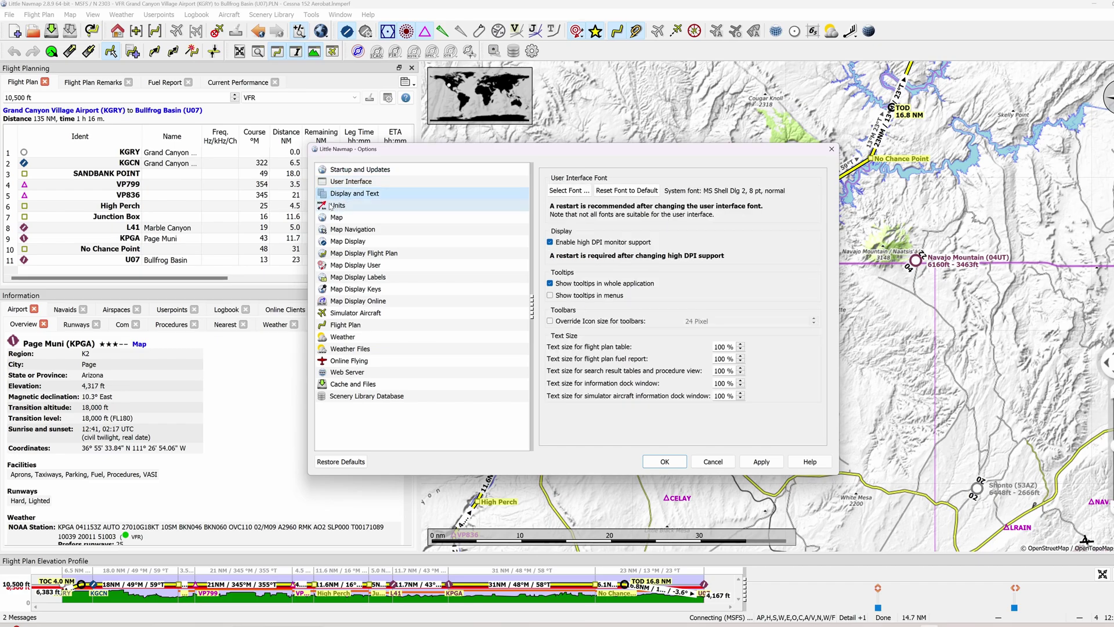
left_click(348, 206)
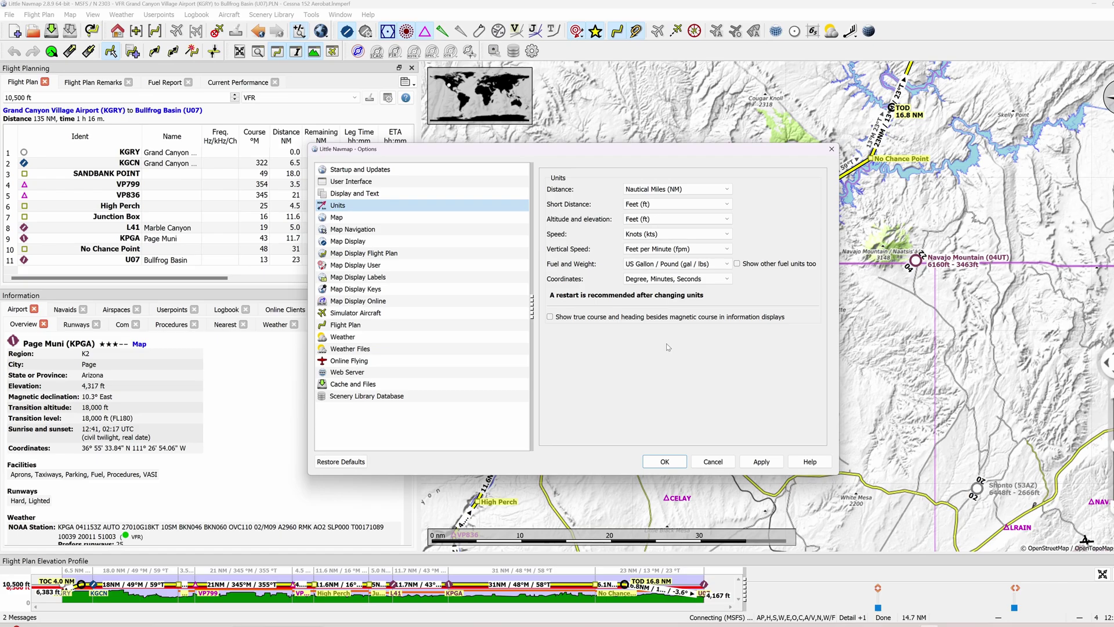
left_click(727, 279)
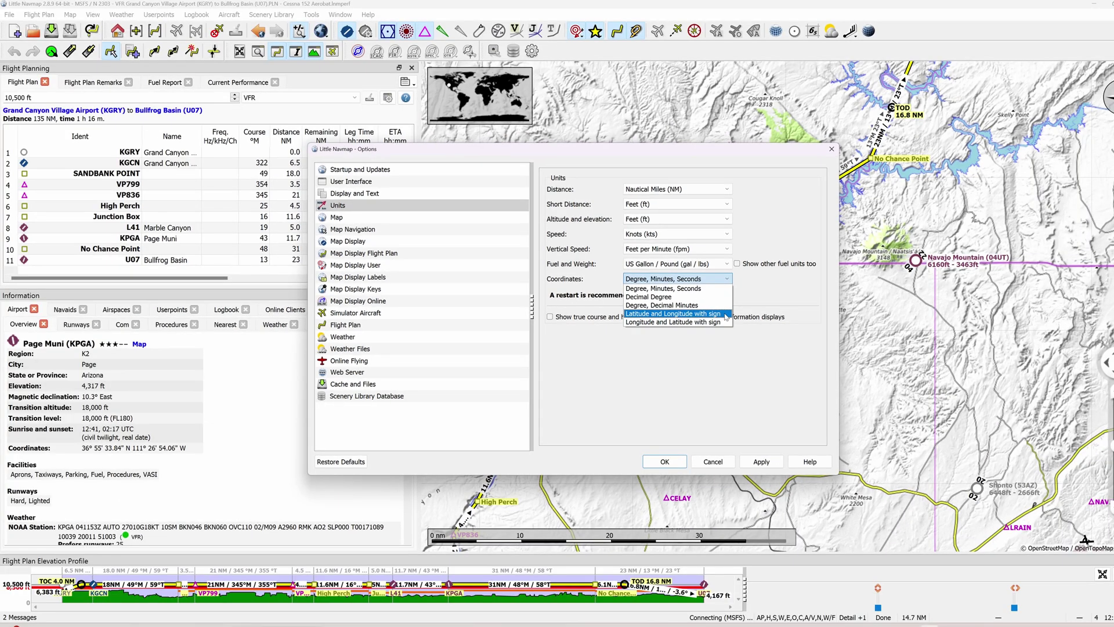
left_click(724, 314)
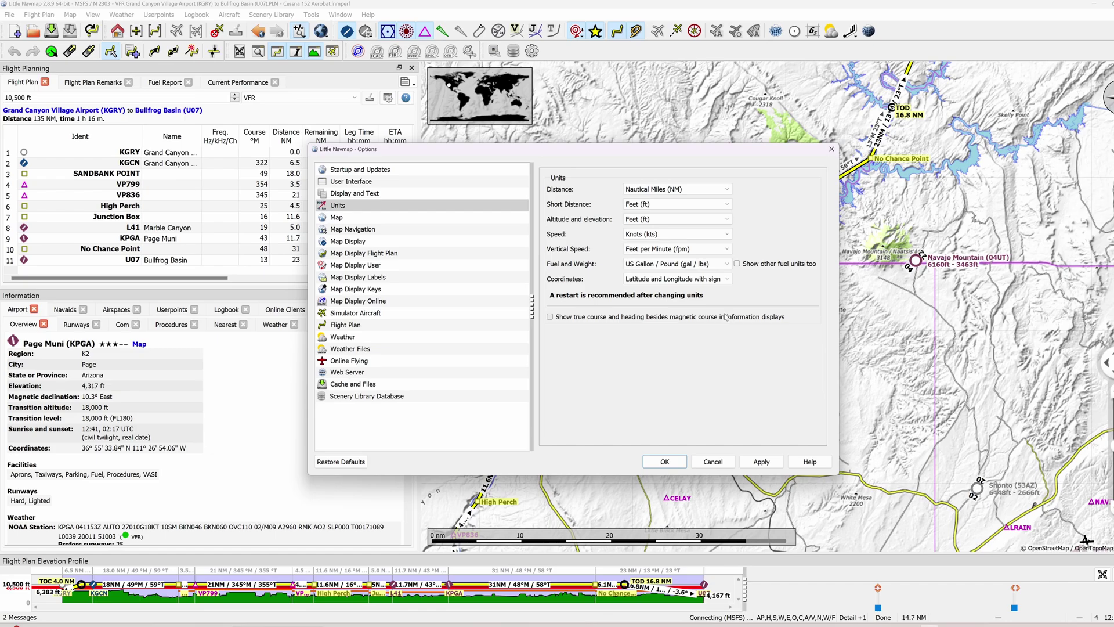
left_click(764, 461)
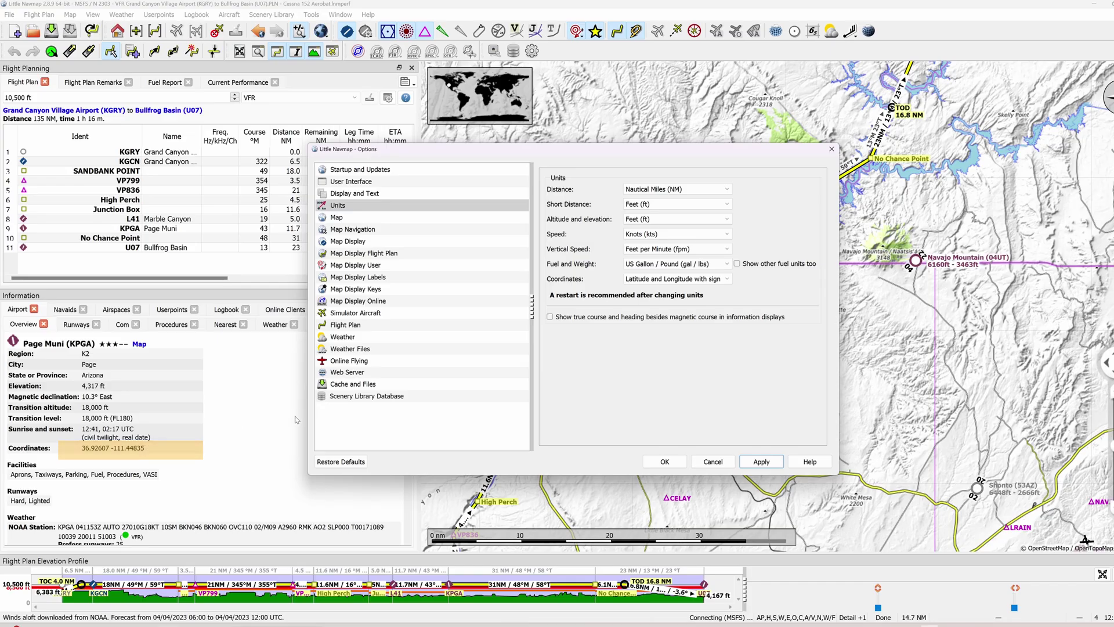
left_click(660, 463)
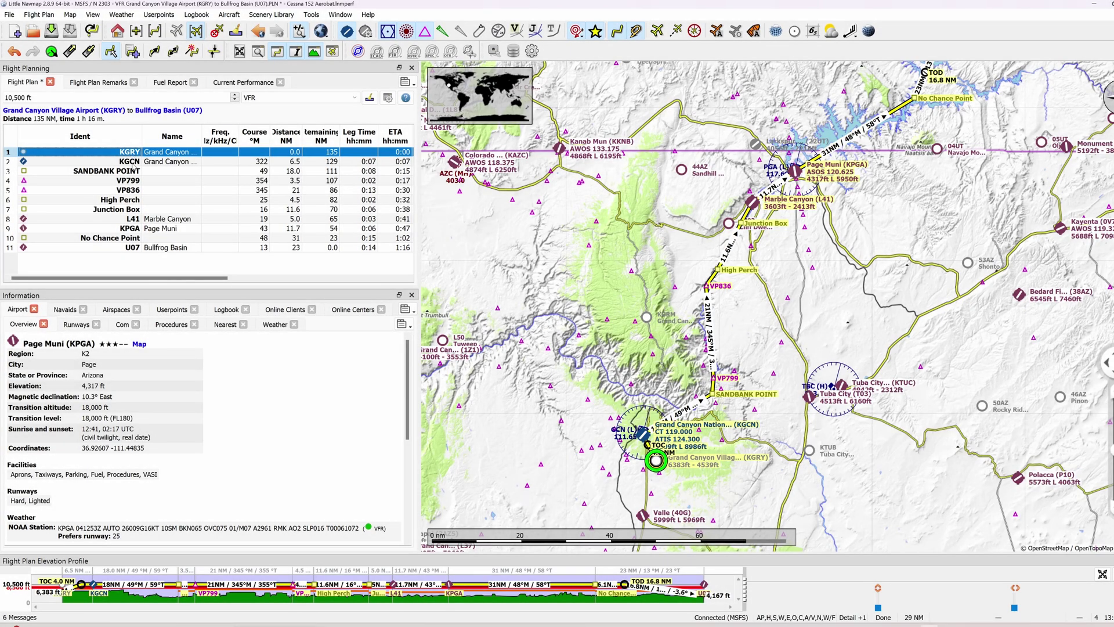
Step: Add a map position north of VP799 as waypoint WP1, between VP799 and VP836
left_click(133, 162)
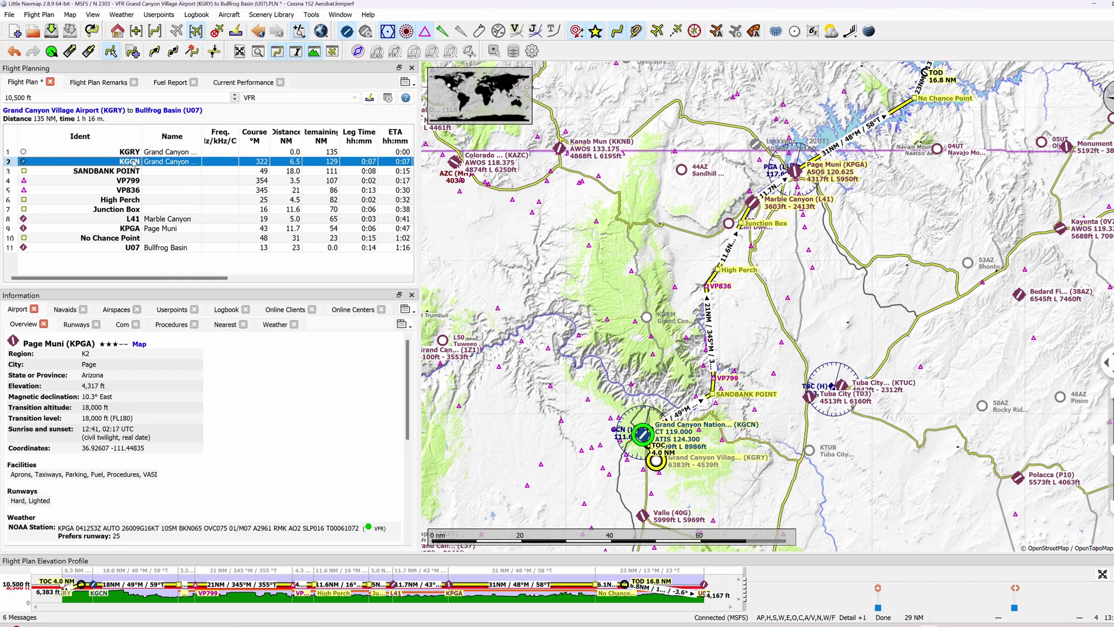
left_click(133, 172)
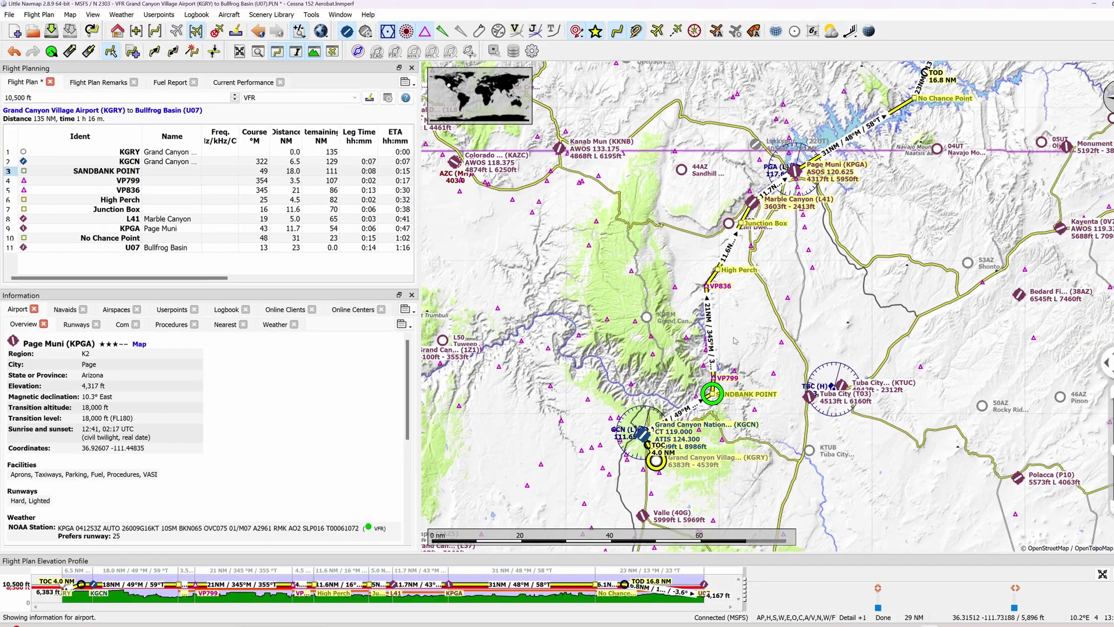
right_click(877, 357)
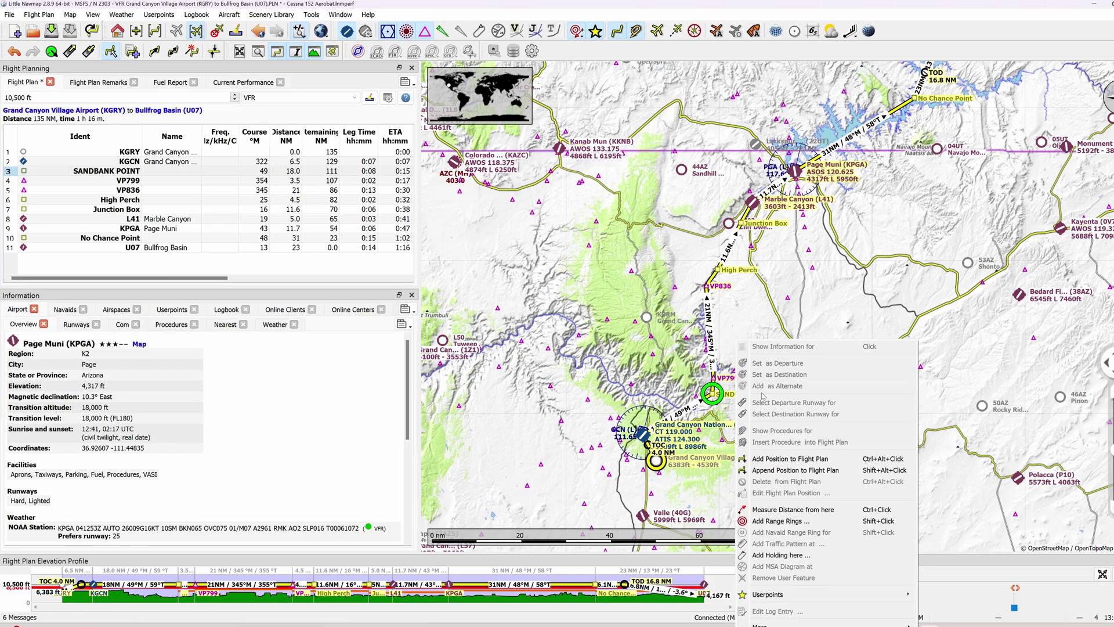
left_click(781, 459)
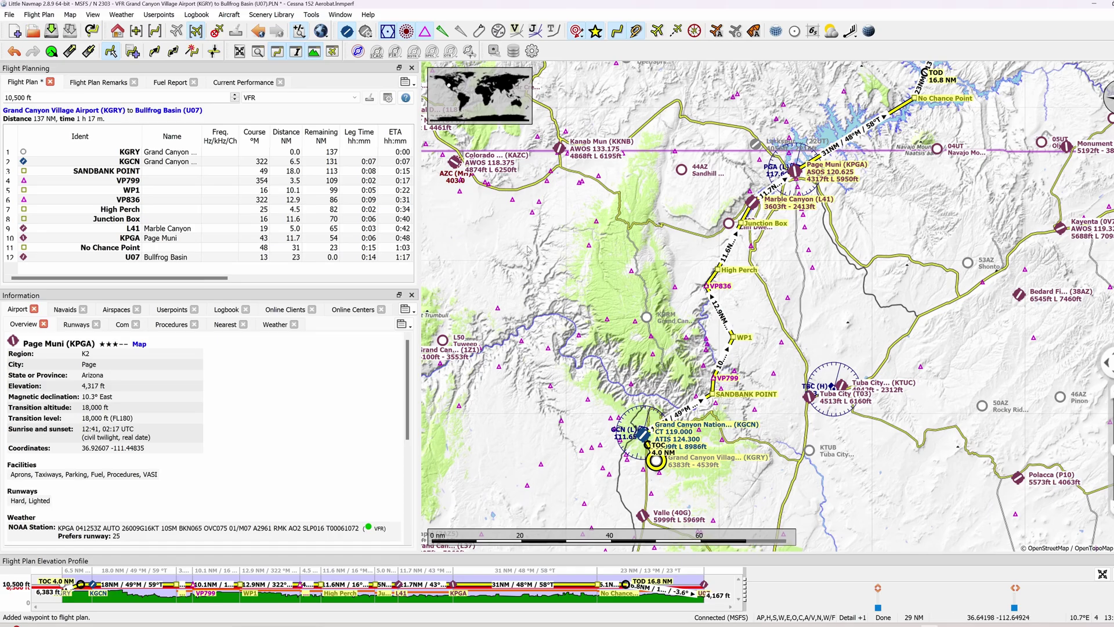
left_click(129, 194)
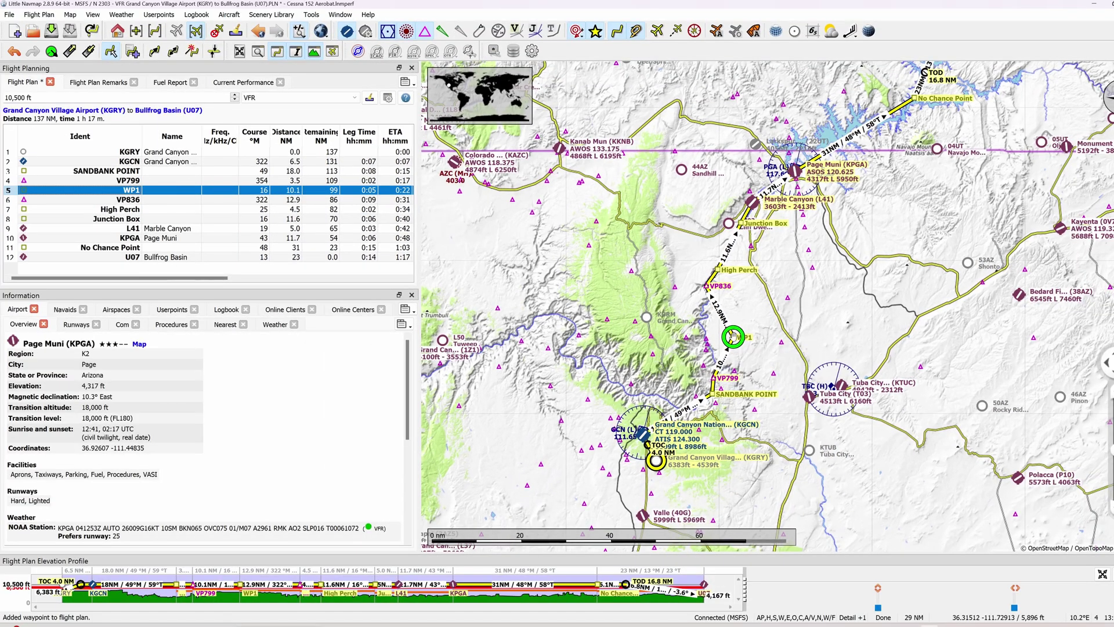
right_click(591, 355)
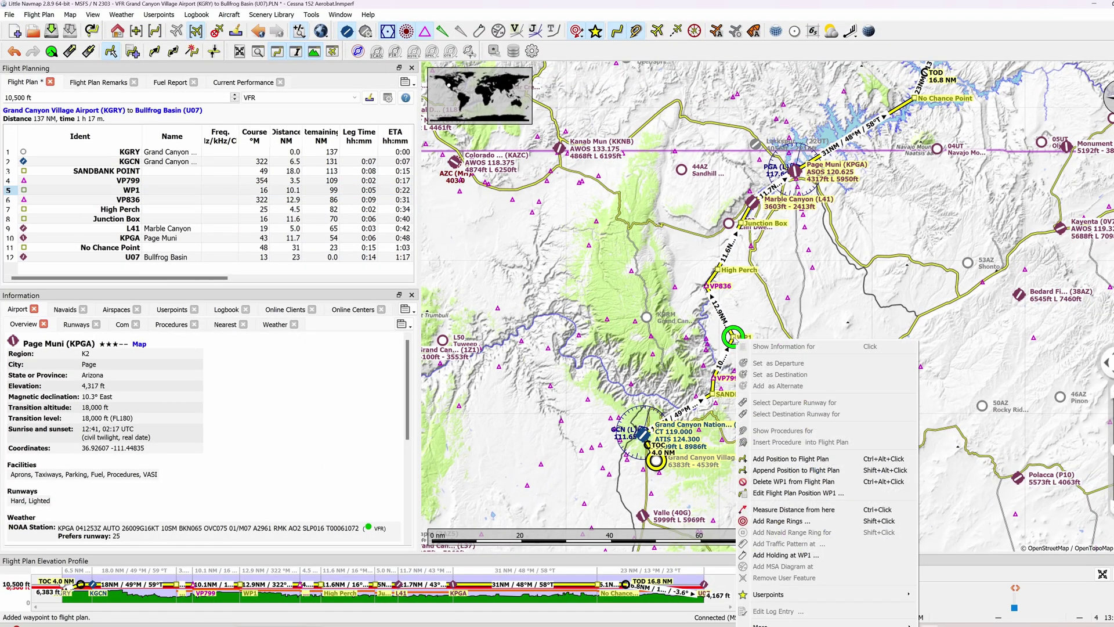
Step: Delete WP1 from the flight plan, then zoom and pan the map north toward Junction Box
left_click(778, 482)
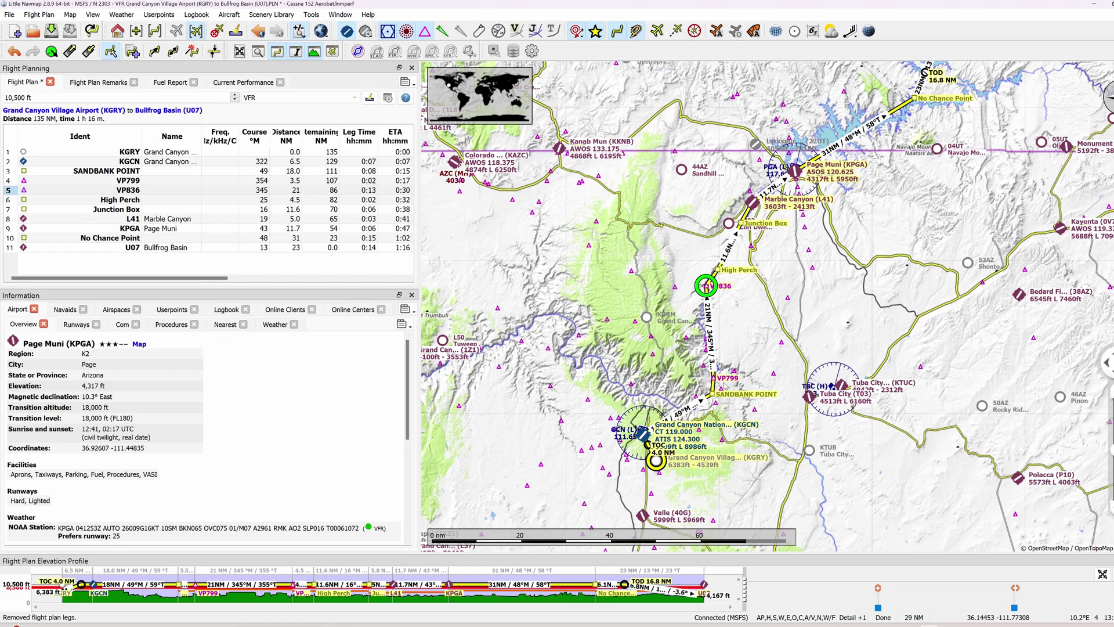
scroll(731, 366, "up", 1)
key("Down")
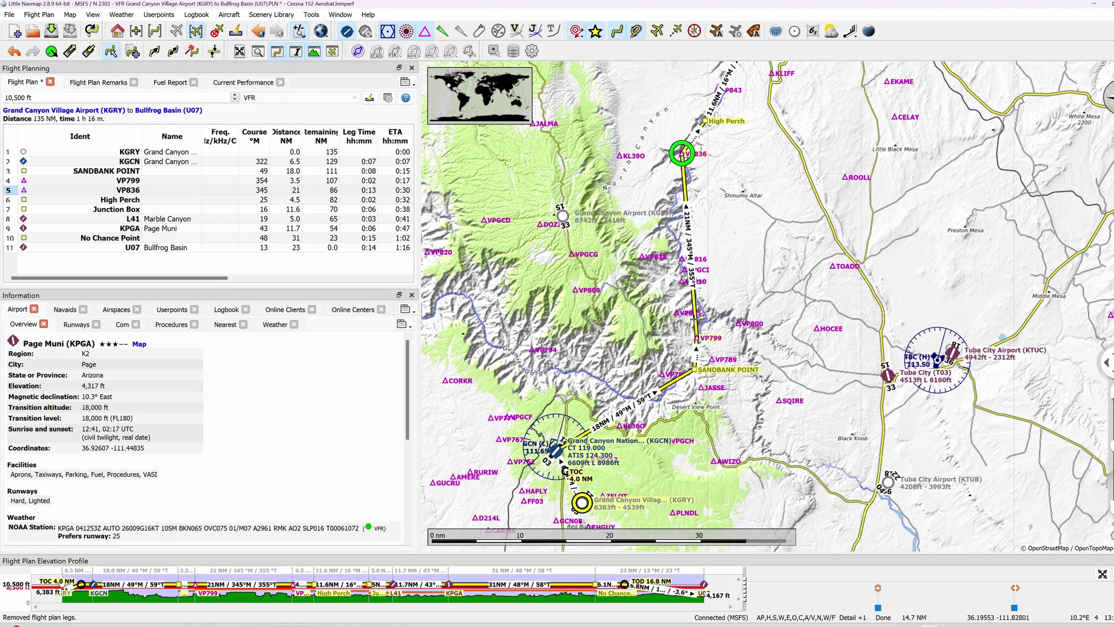
key("Up")
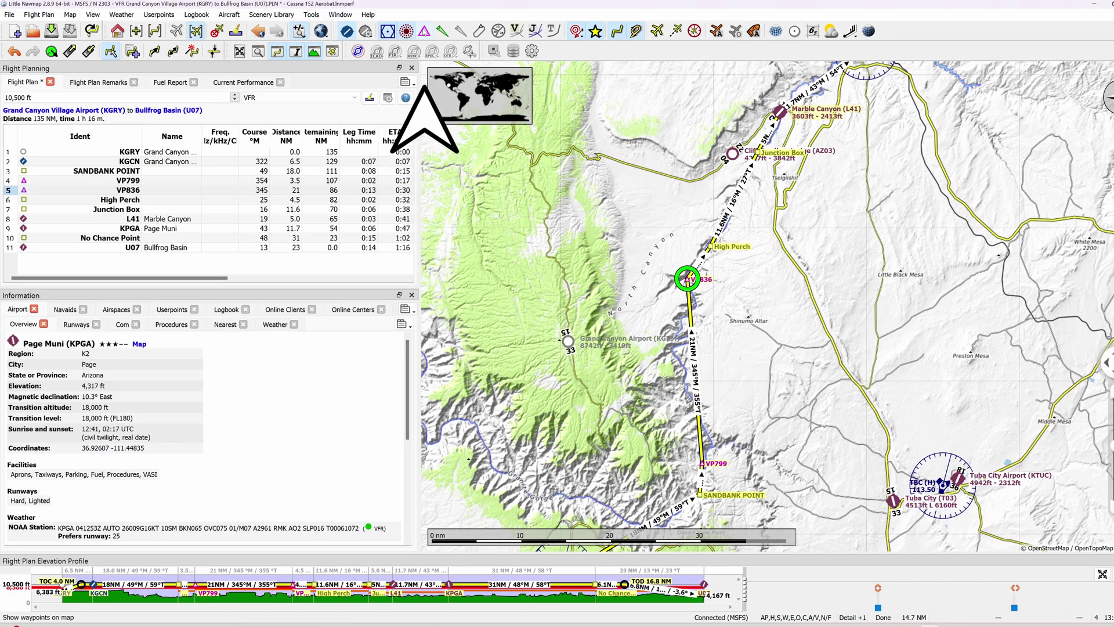
Step: Toggle the Show Waypoints and Show VOR map layers off and back on
left_click(424, 34)
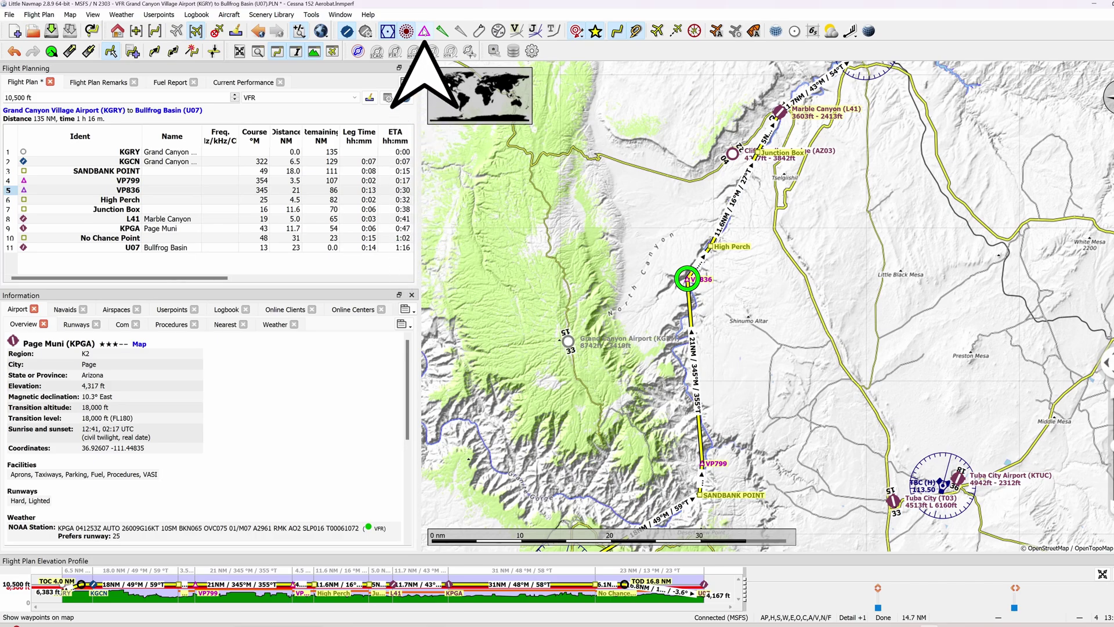
left_click(424, 34)
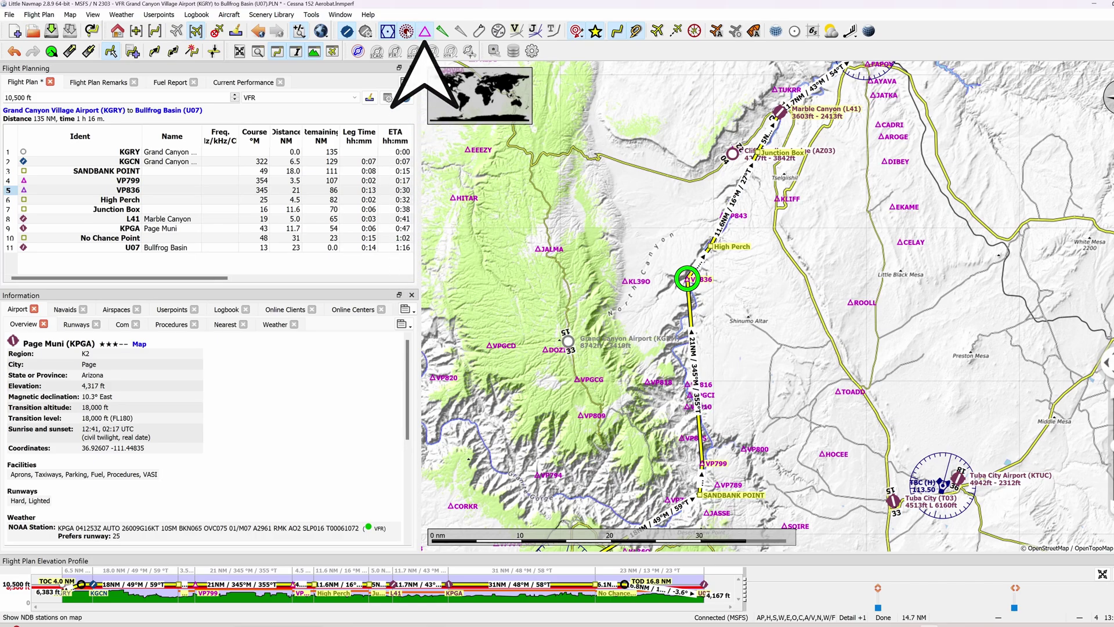
left_click(388, 32)
left_click(388, 32)
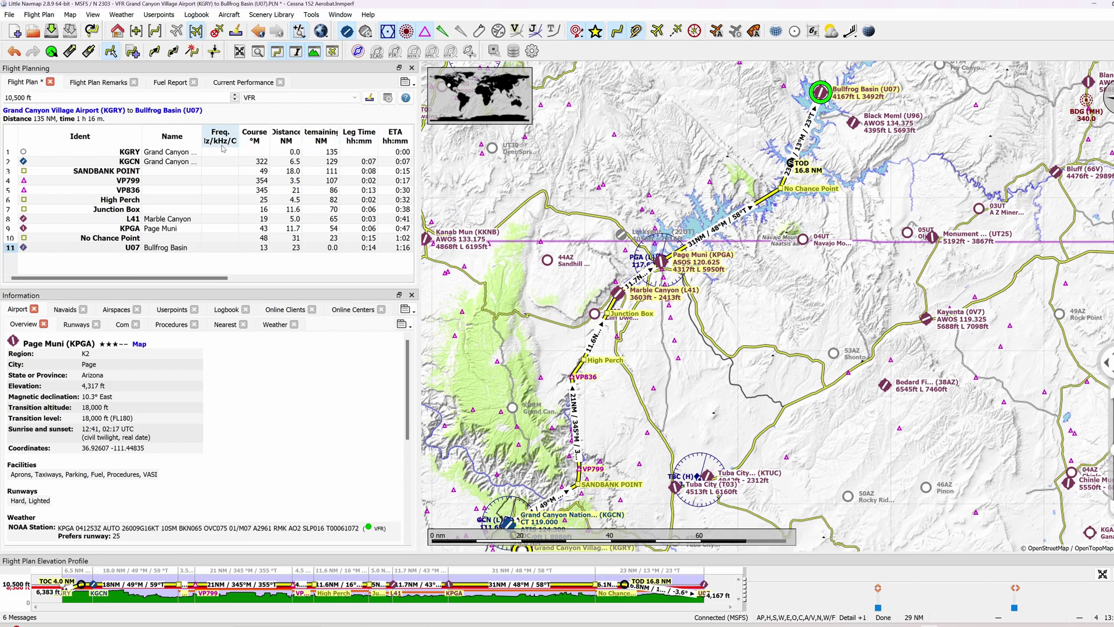
left_click(135, 154)
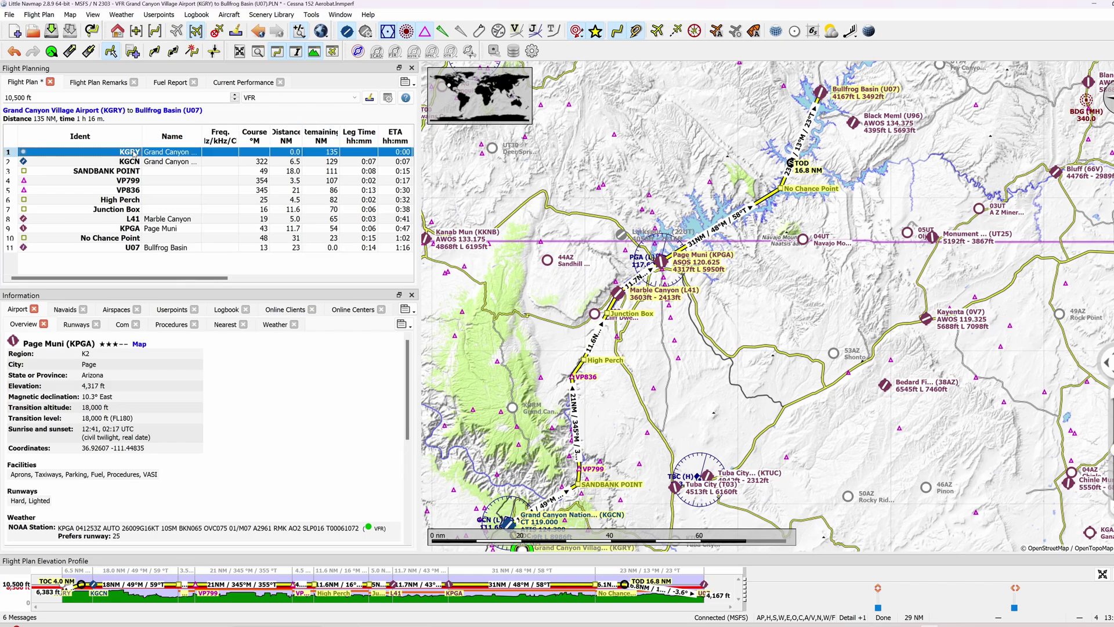
left_click_drag(612, 383, 668, 282)
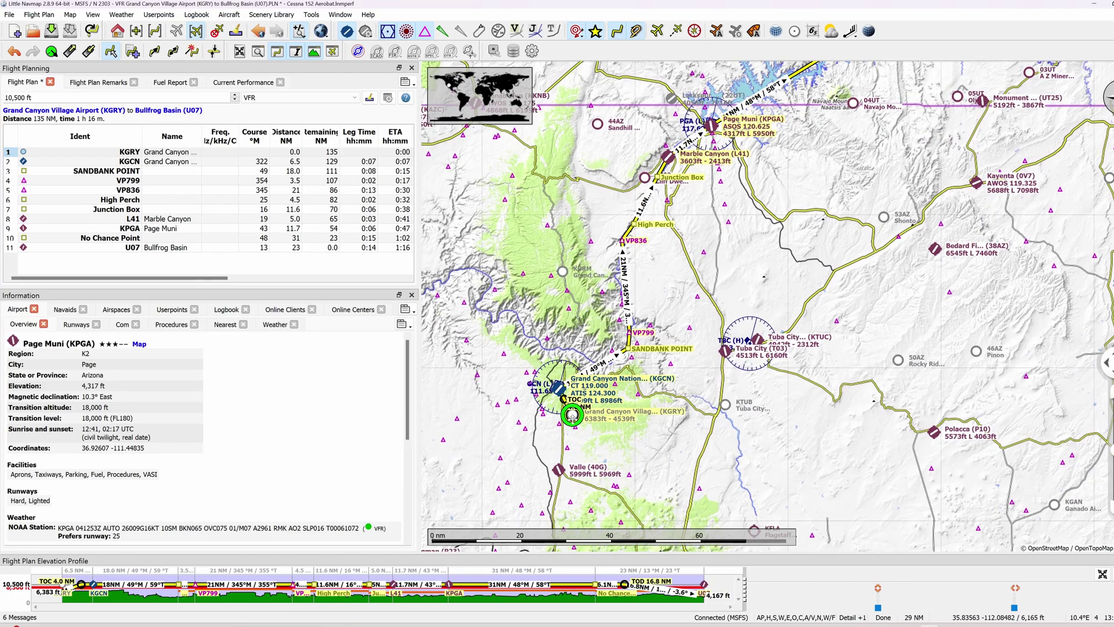
mouse_move(573, 414)
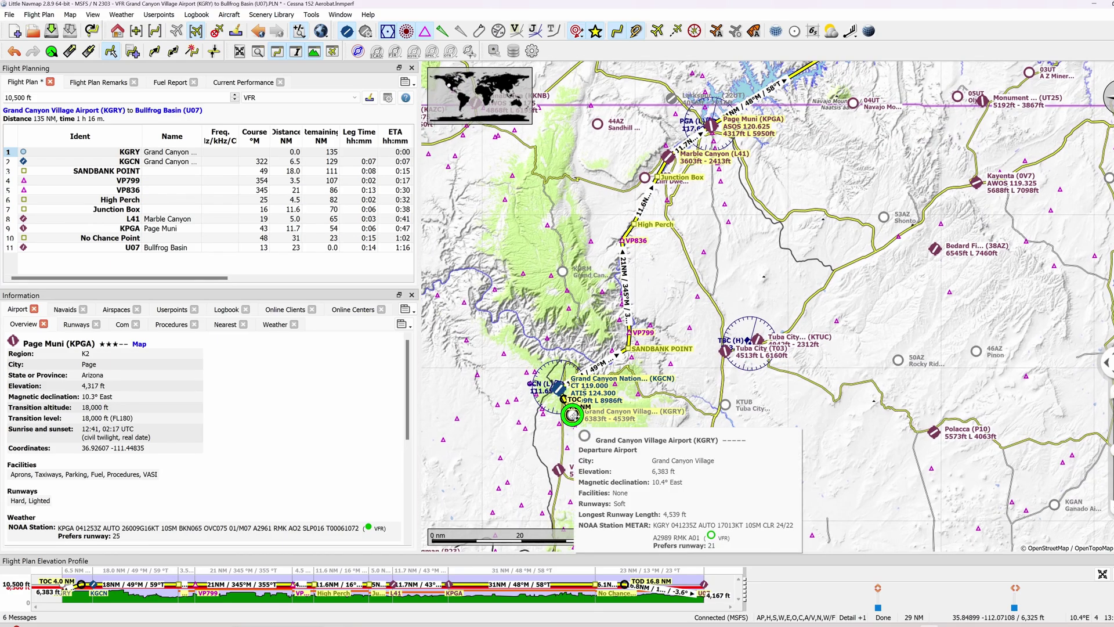
left_click_drag(811, 170, 698, 407)
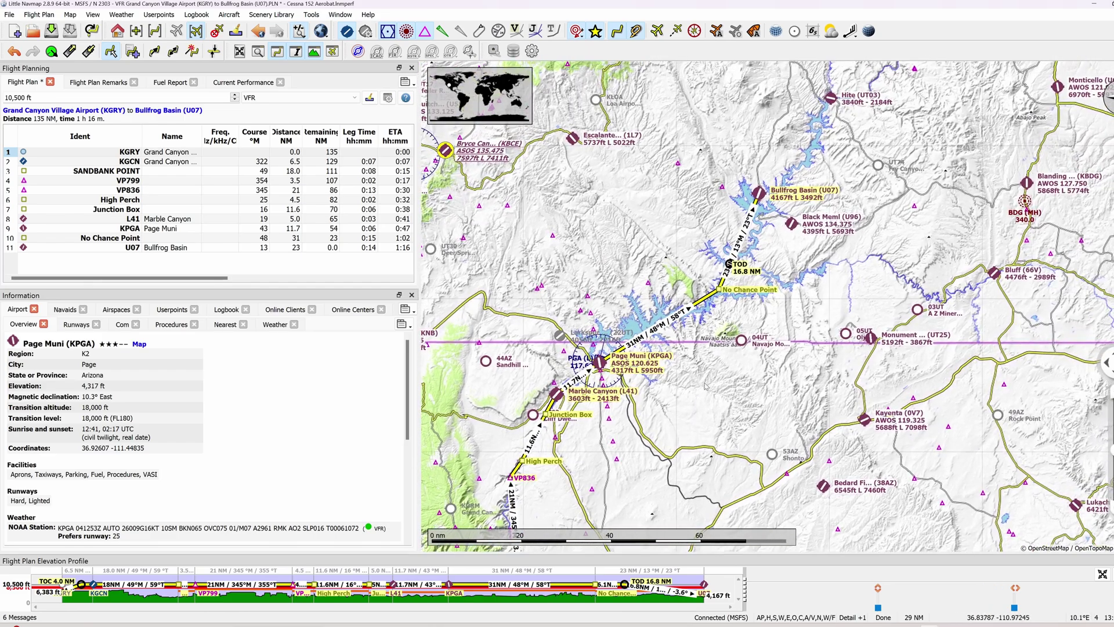
left_click(133, 248)
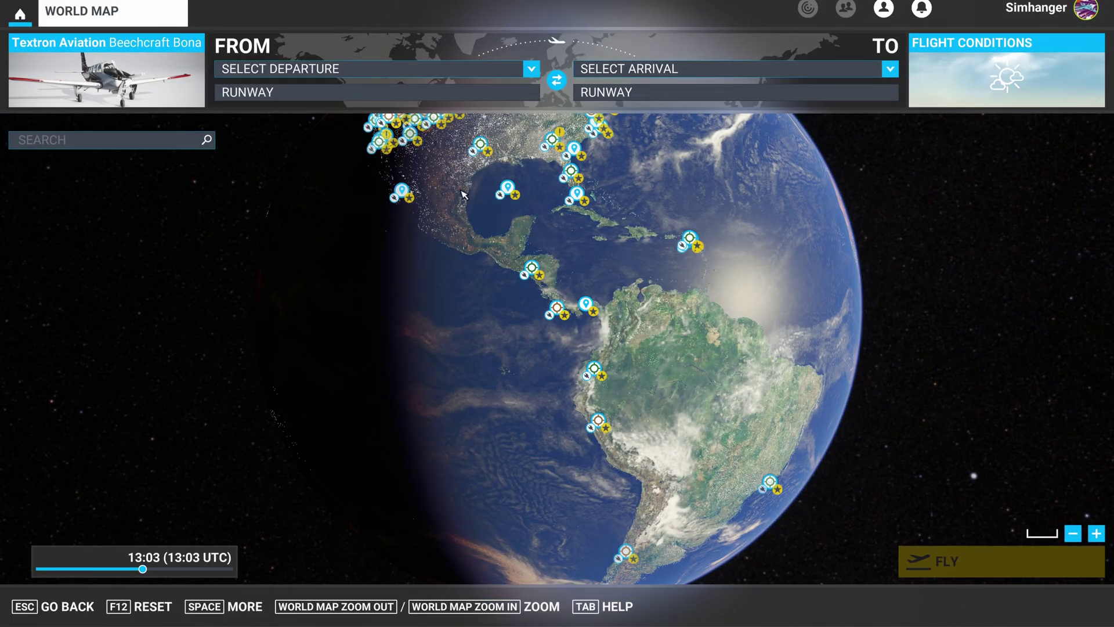
Step: Set Grand Canyon Village KGRY as departure and drag the time of day to daylight
left_click(531, 68)
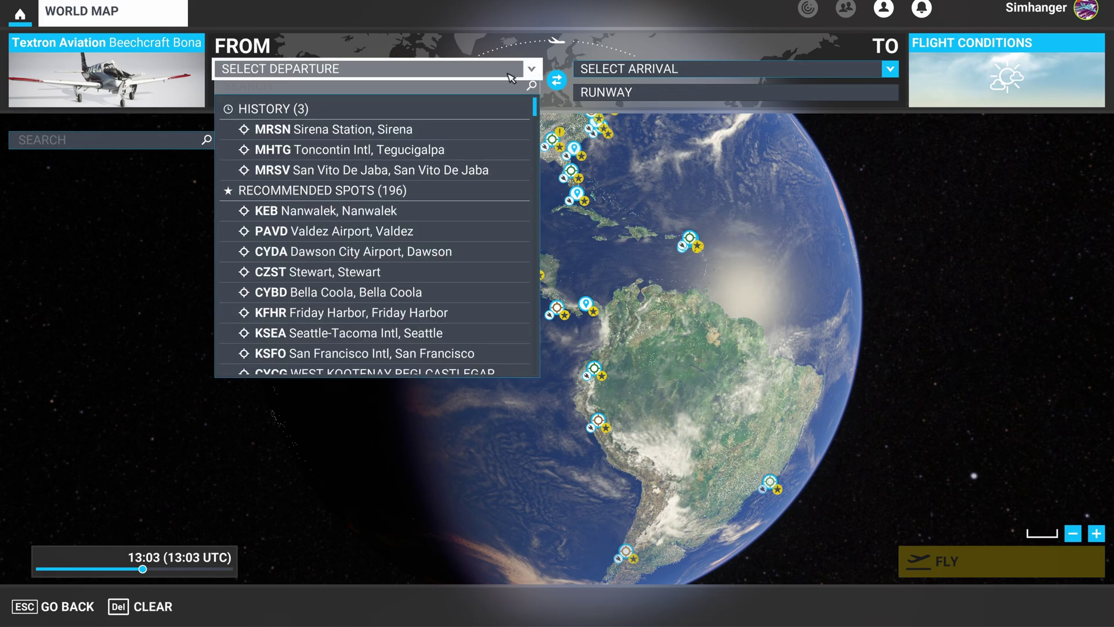
left_click(445, 90)
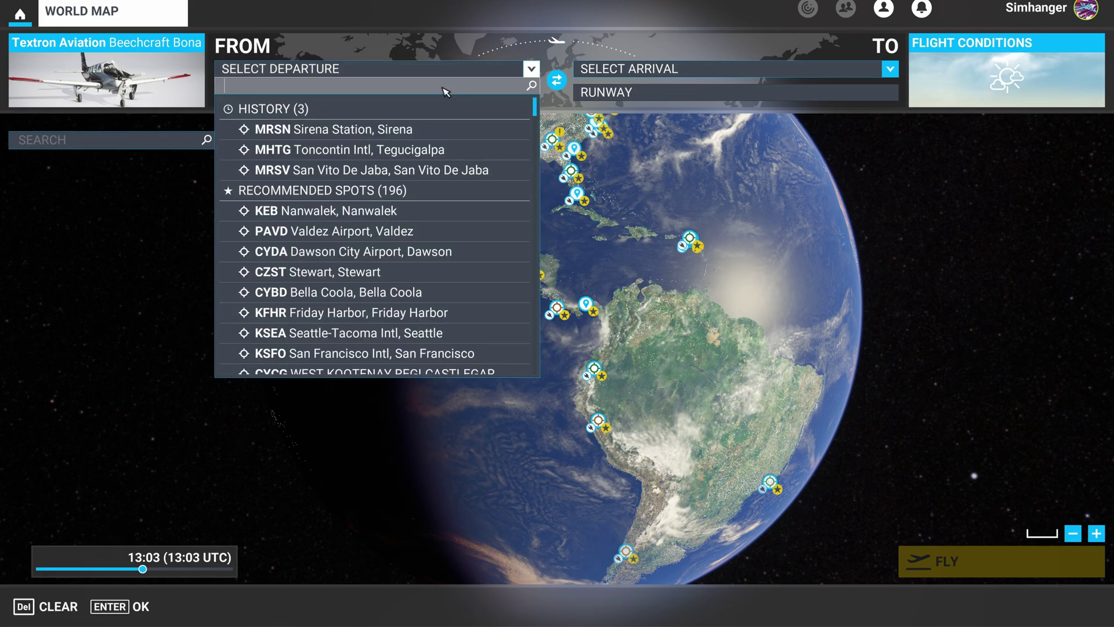
type("kgry")
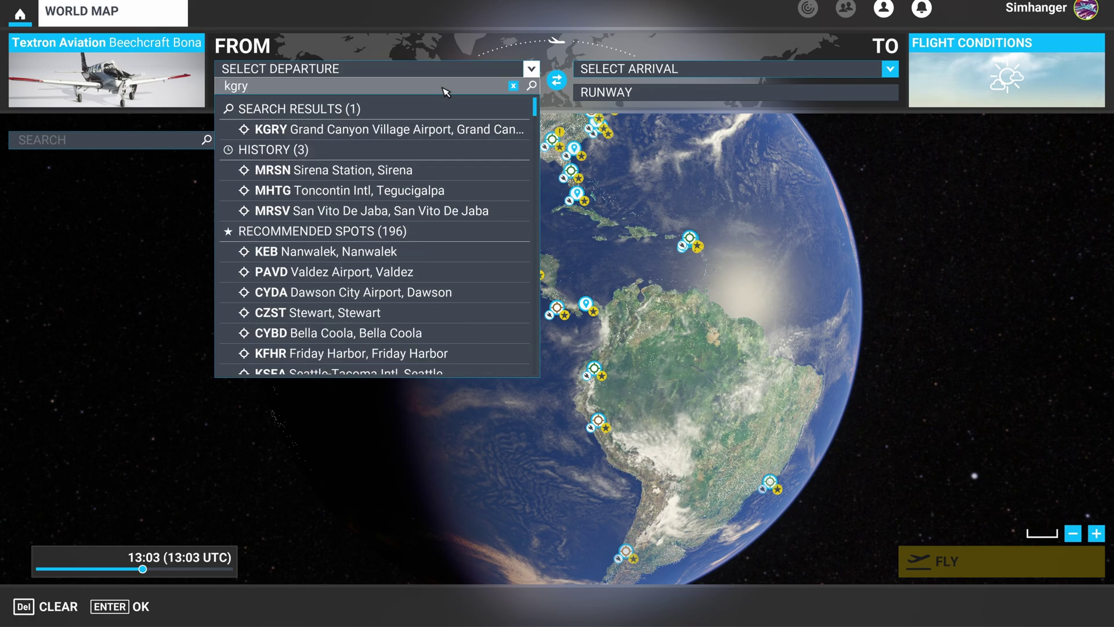
left_click(443, 130)
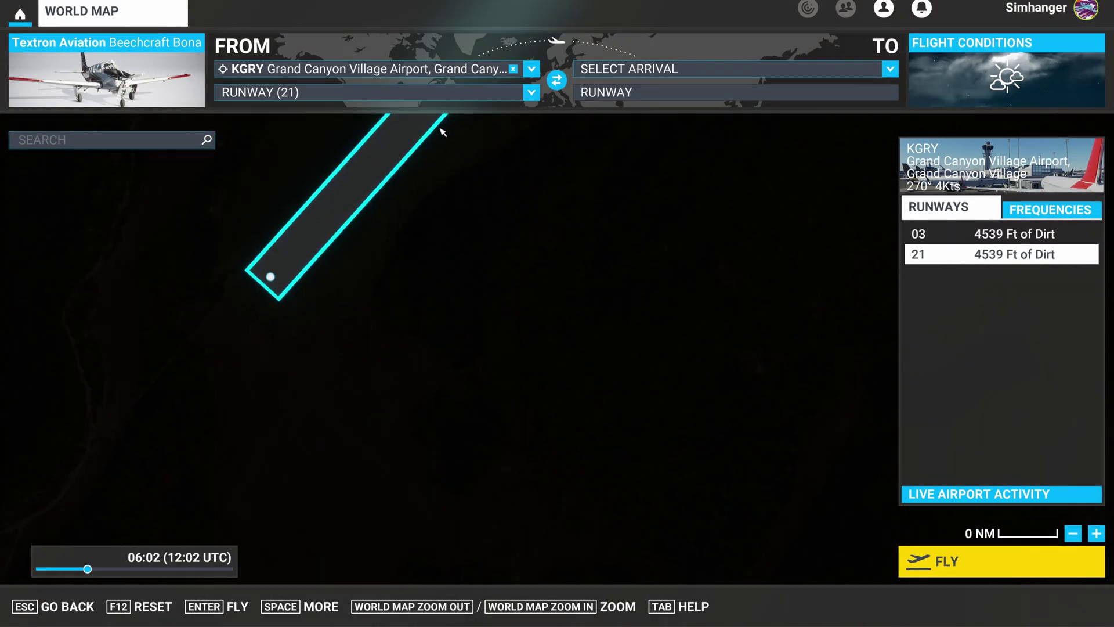
scroll(416, 399, "down", 3)
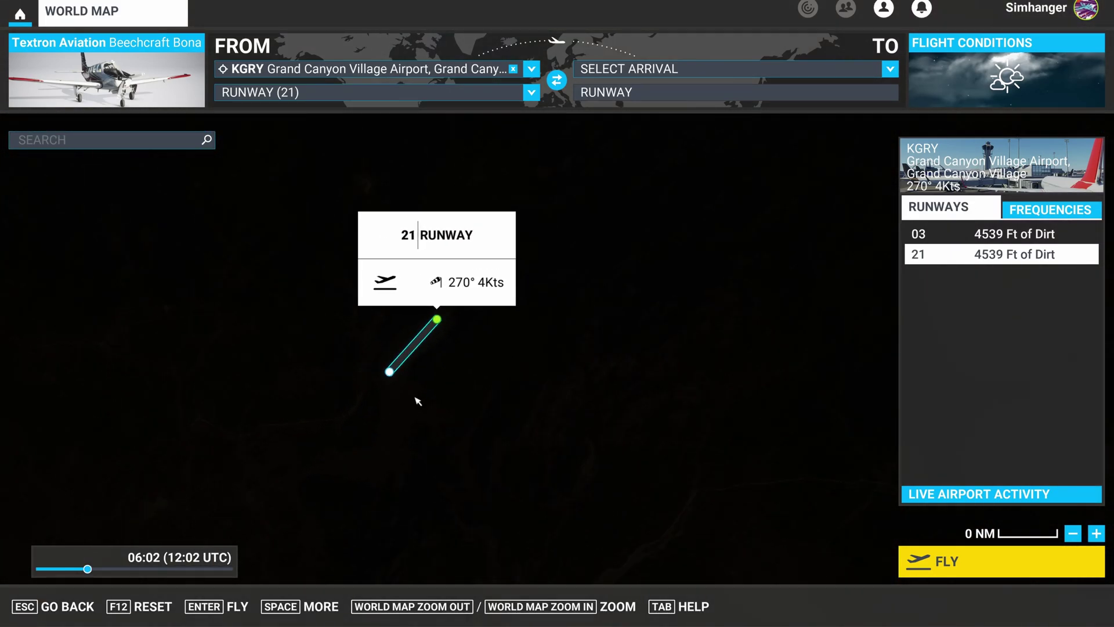
left_click_drag(87, 569, 148, 570)
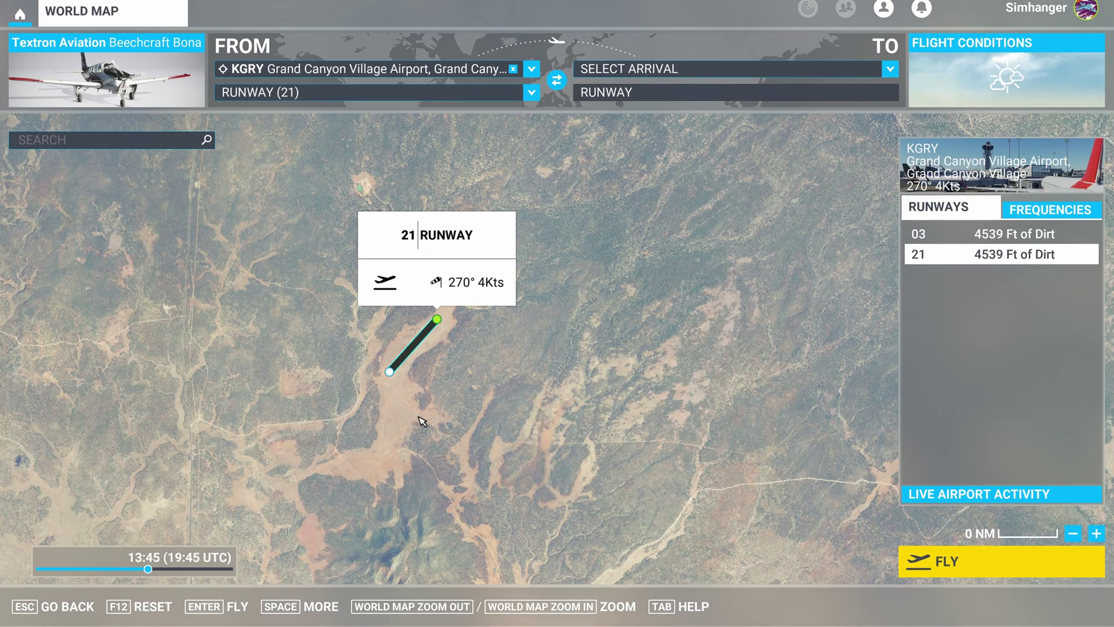
Step: Search 'u07' and choose Bullfrog Basin U07 as the arrival airport
left_click(717, 71)
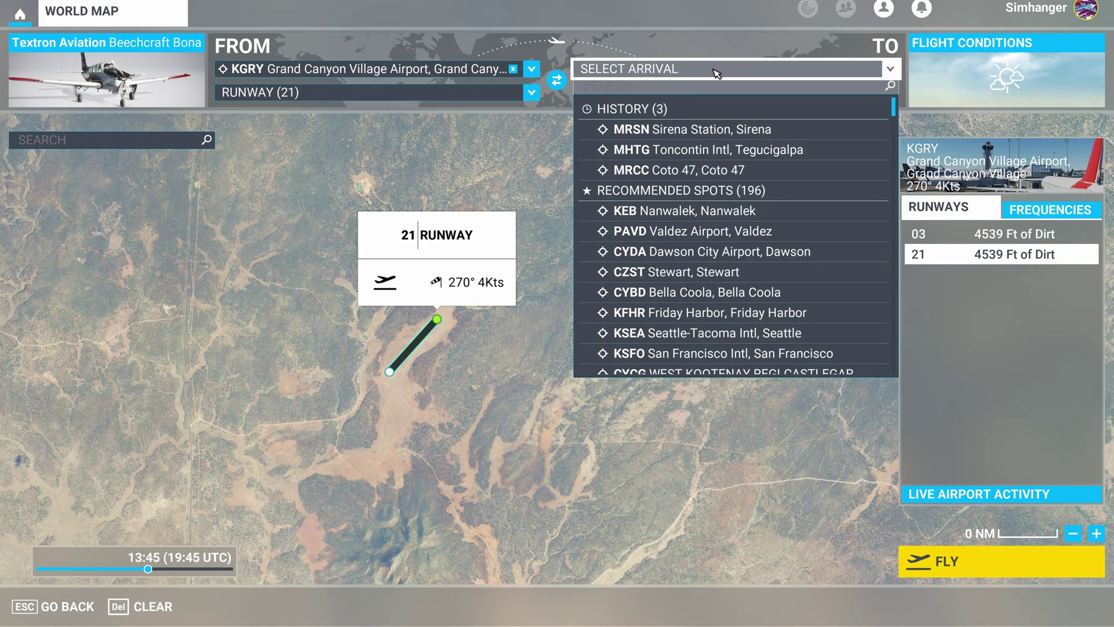
left_click(707, 89)
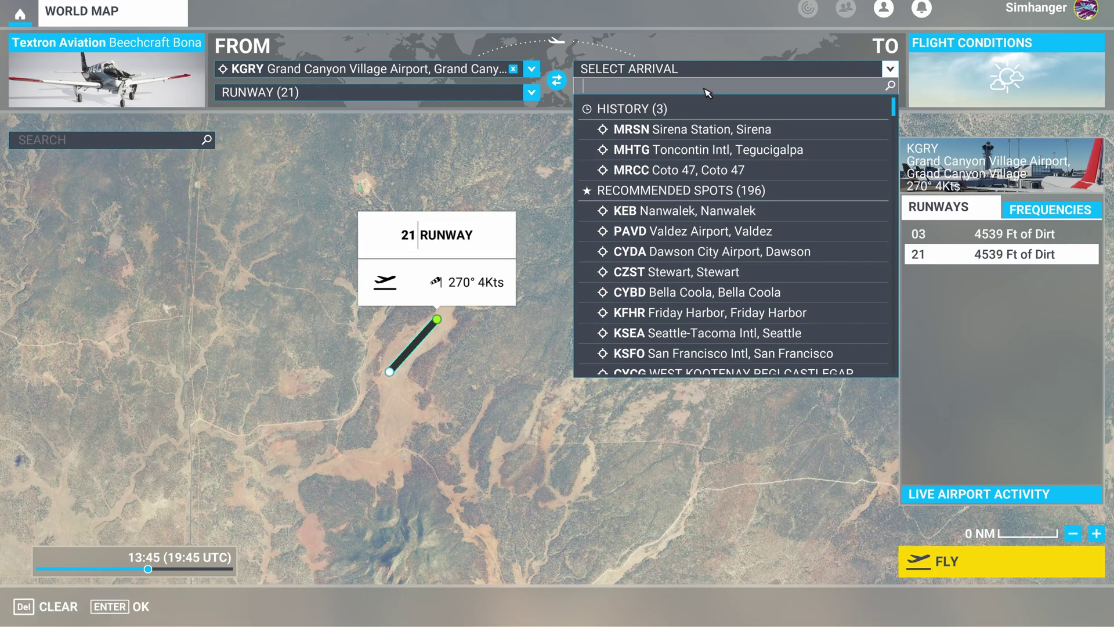
type("u07")
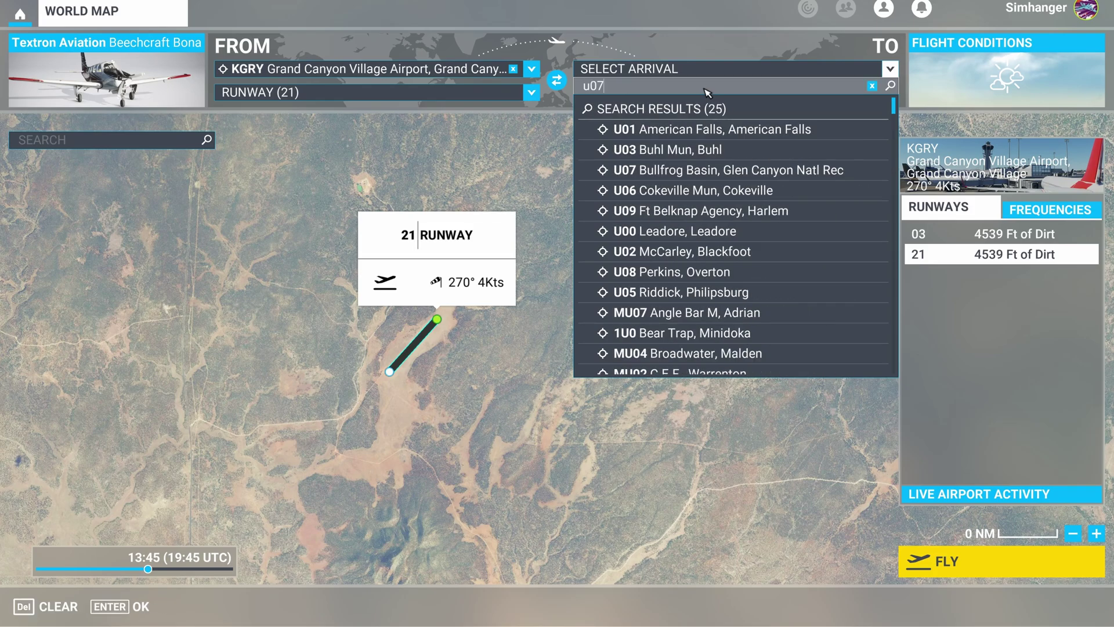
key("Return")
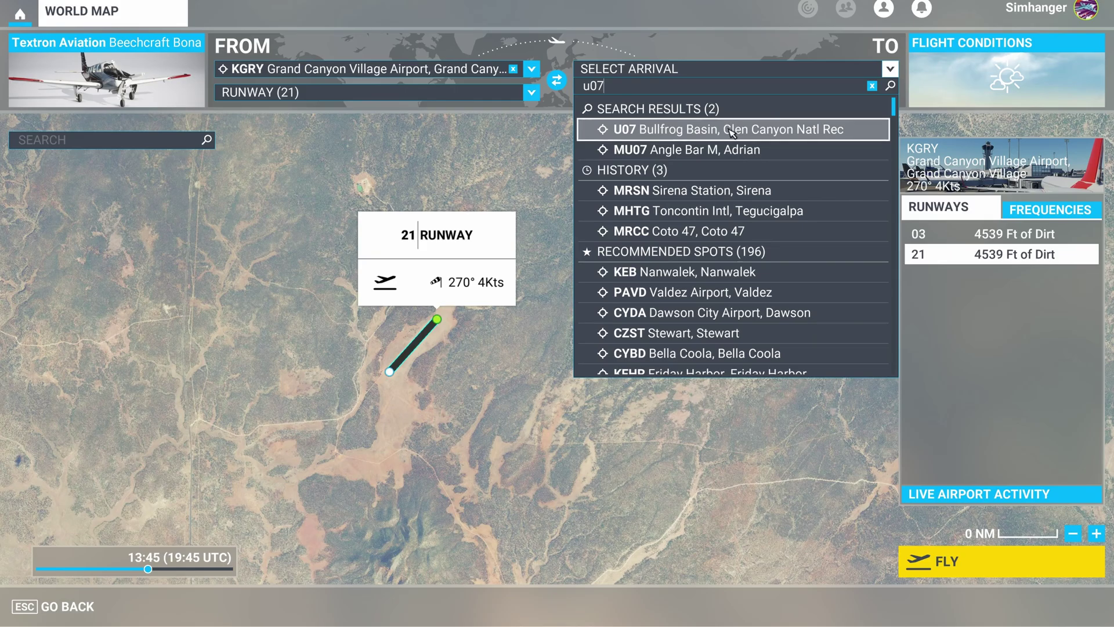
left_click(732, 131)
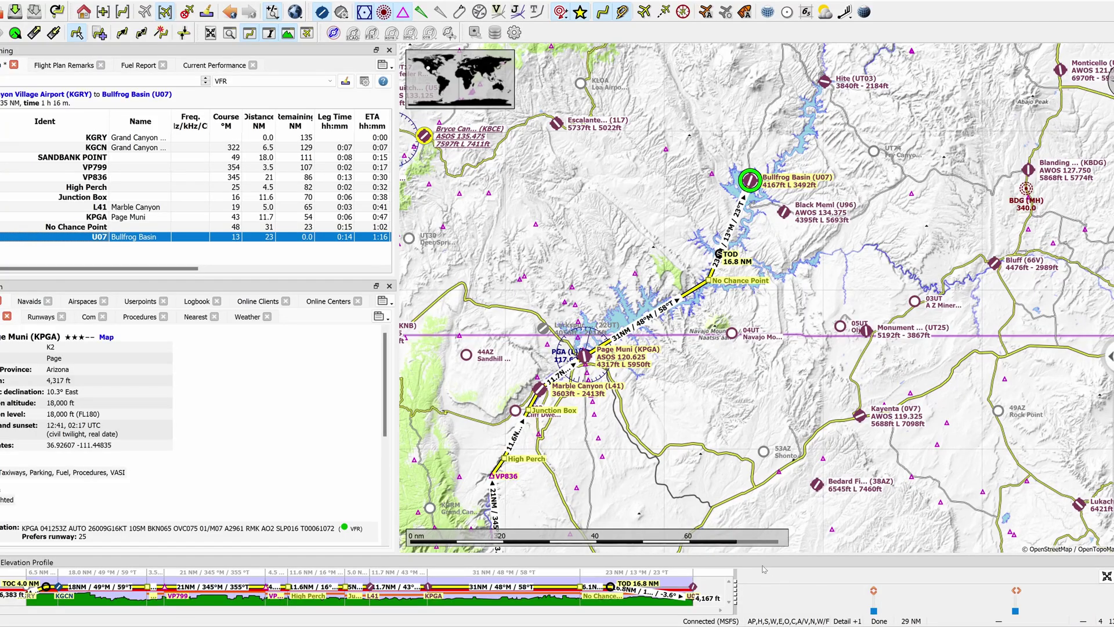
Step: Locate KGRY and KGCN from the flight plan and zoom in on the Grand Canyon legs
left_click_drag(591, 474, 653, 210)
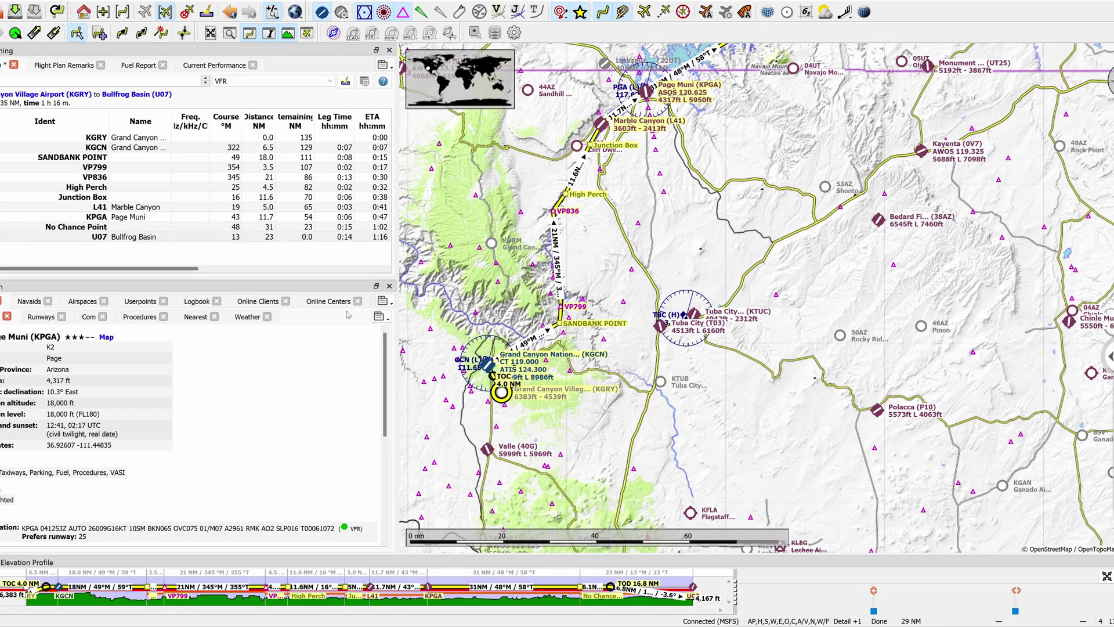
left_click(96, 139)
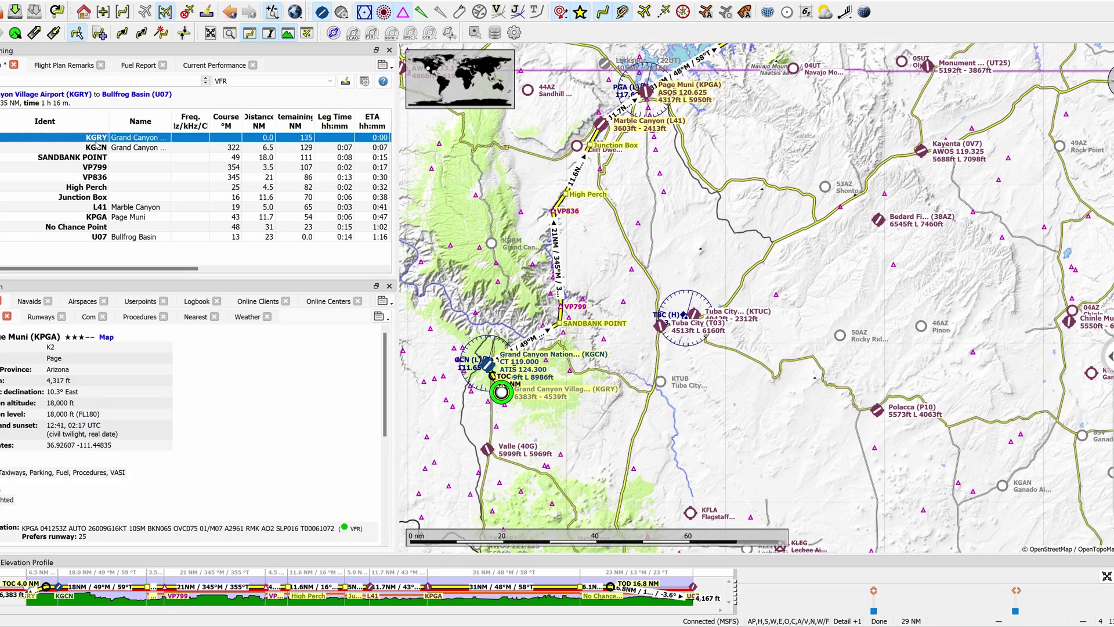
left_click(99, 148)
left_click_drag(496, 403, 632, 356)
scroll(631, 355, "up", 4)
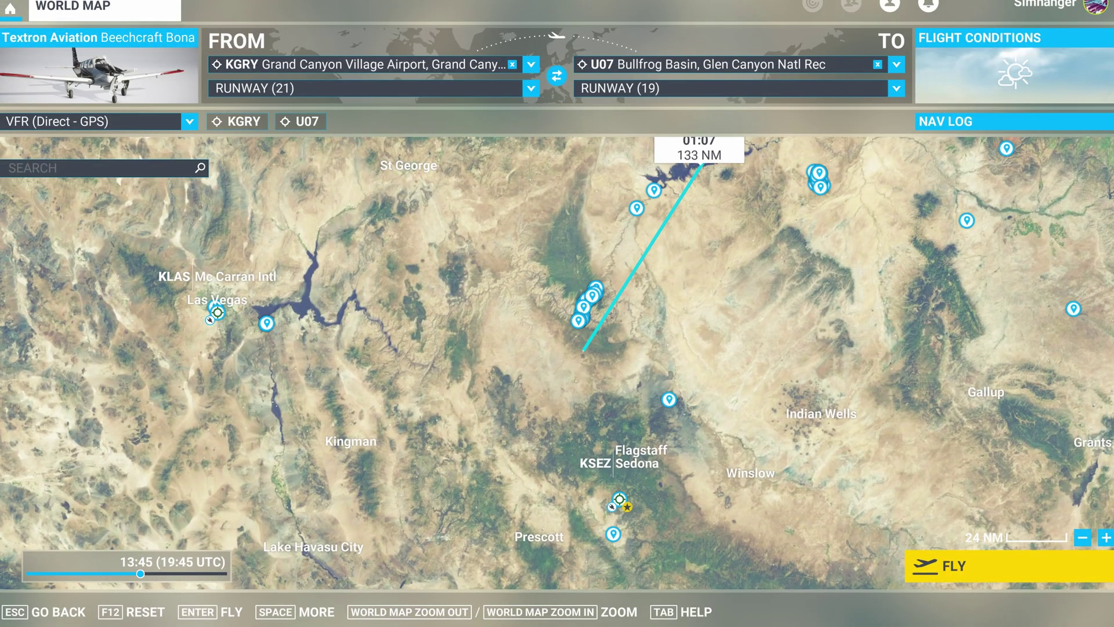
Step: Search the world map for 'kgcn' and jump to Grand Canyon National Park
scroll(582, 391, "up", 3)
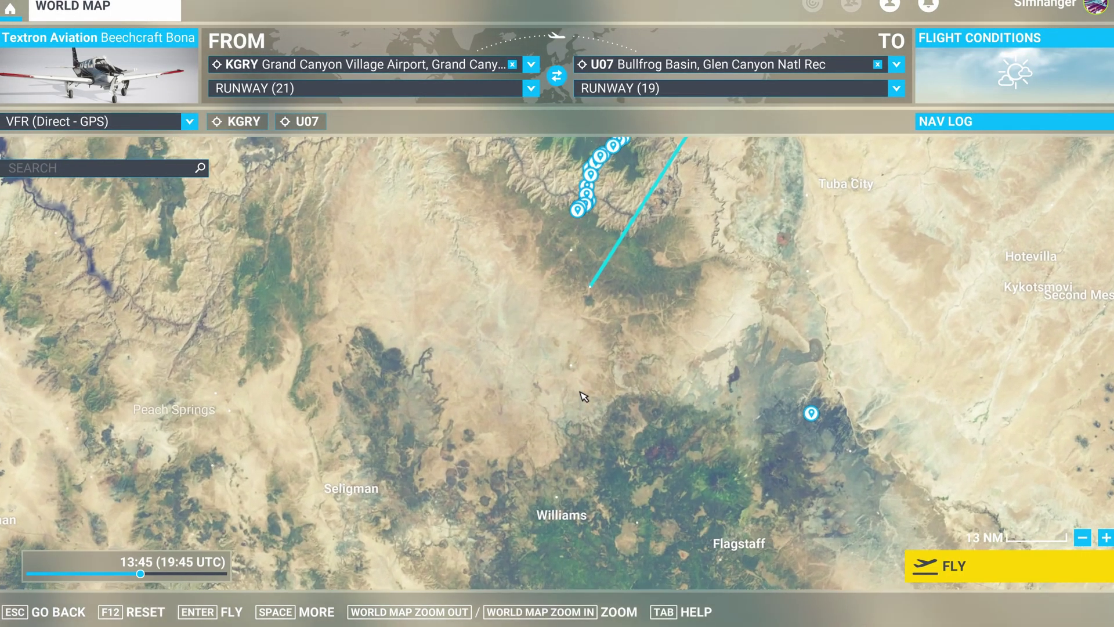
scroll(611, 336, "up", 5)
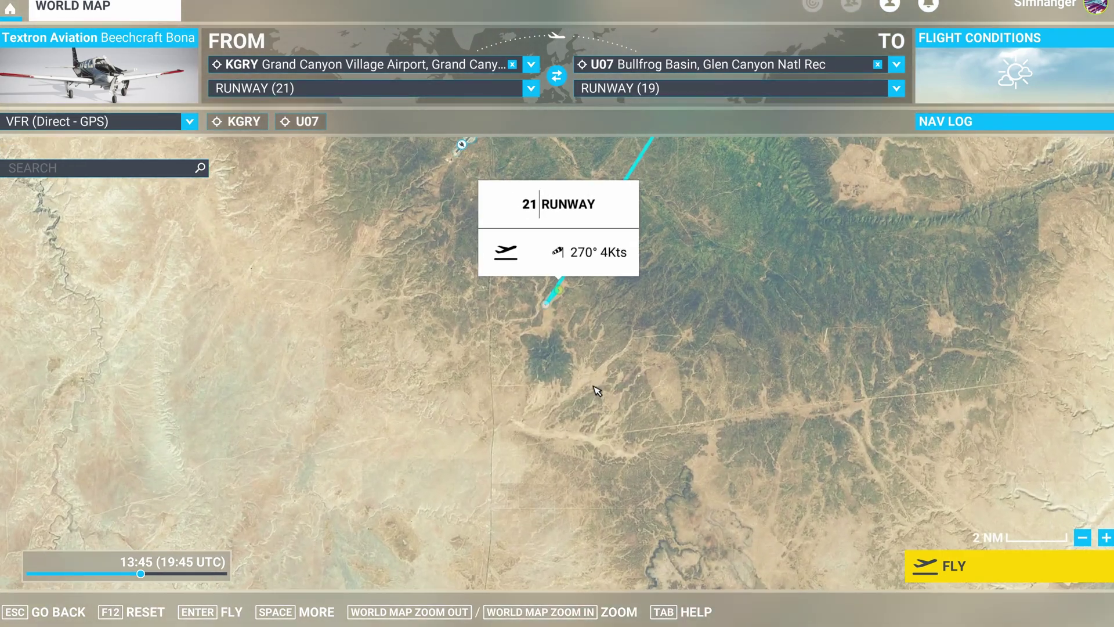
scroll(565, 330, "up", 2)
left_click_drag(566, 331, 611, 510)
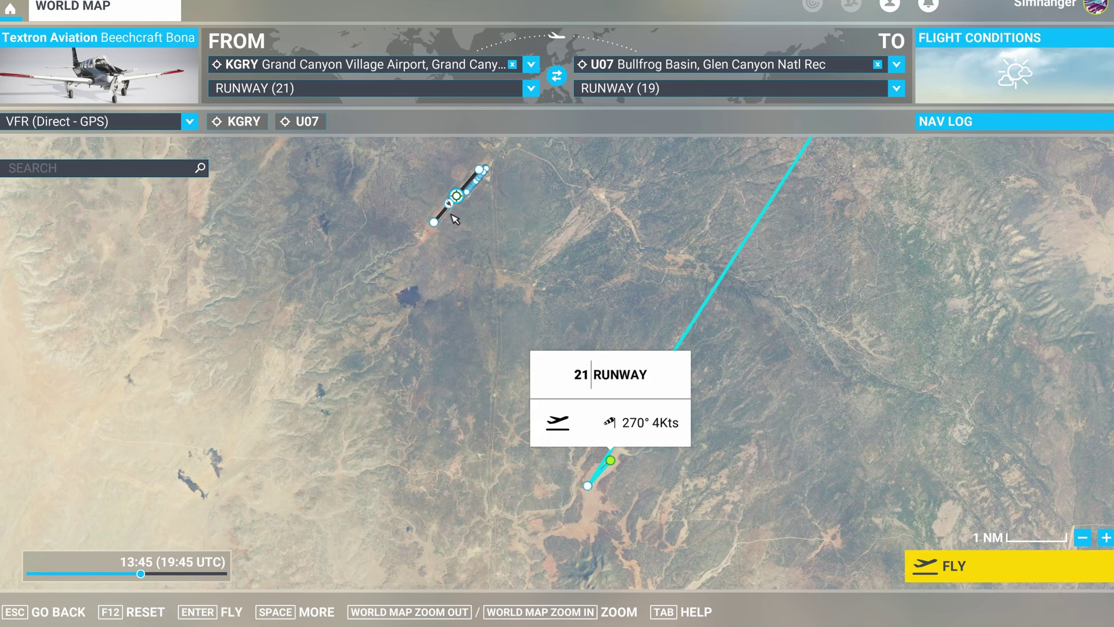
mouse_move(460, 204)
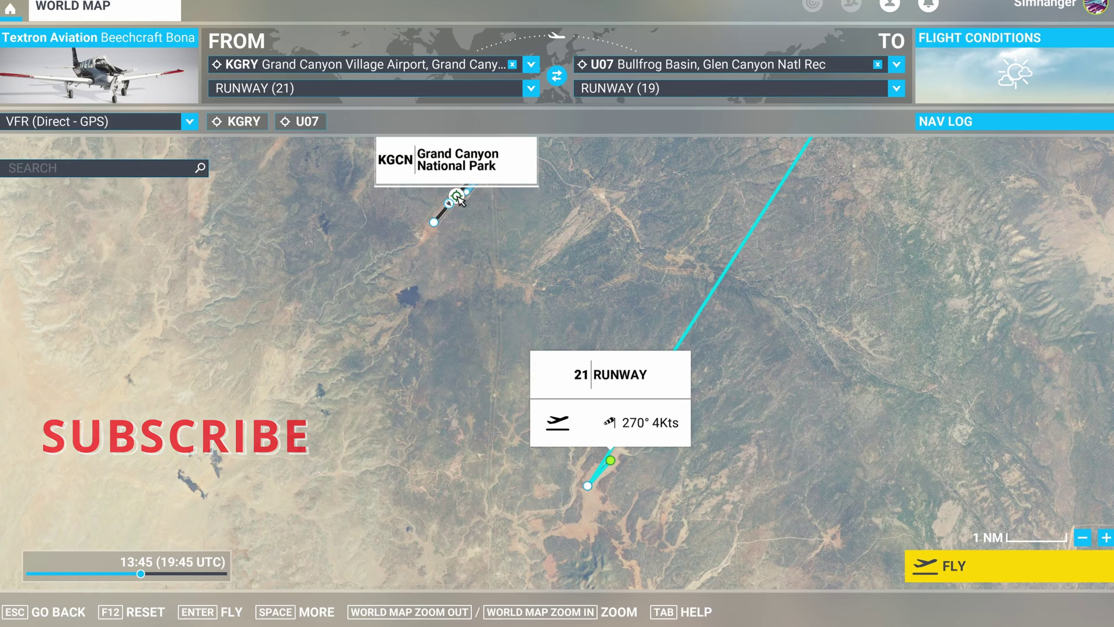
left_click(130, 173)
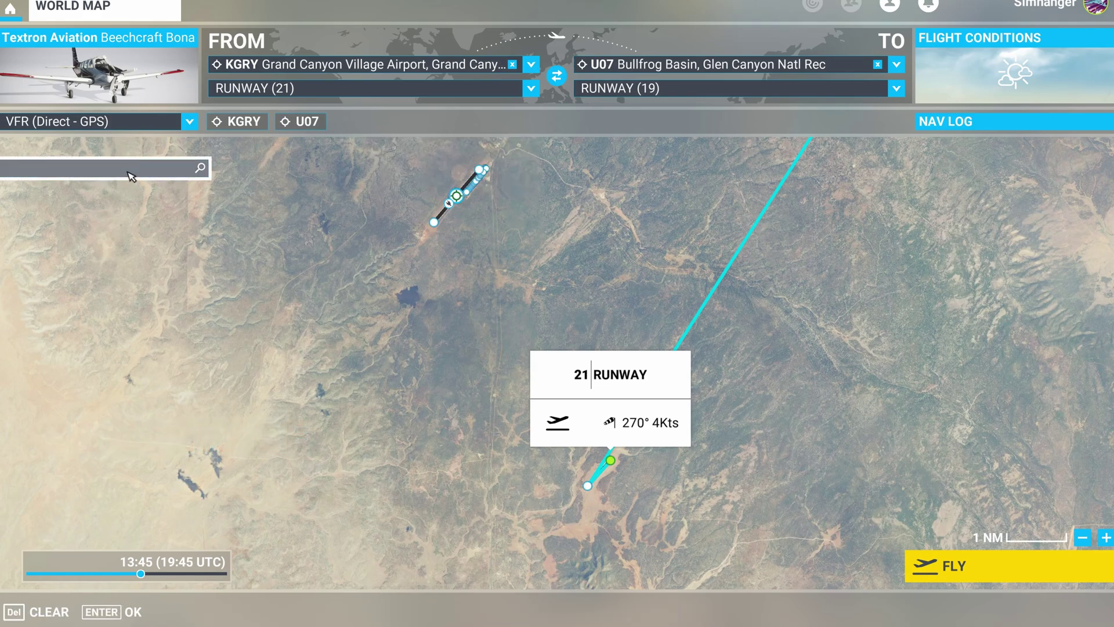
type("kgcn")
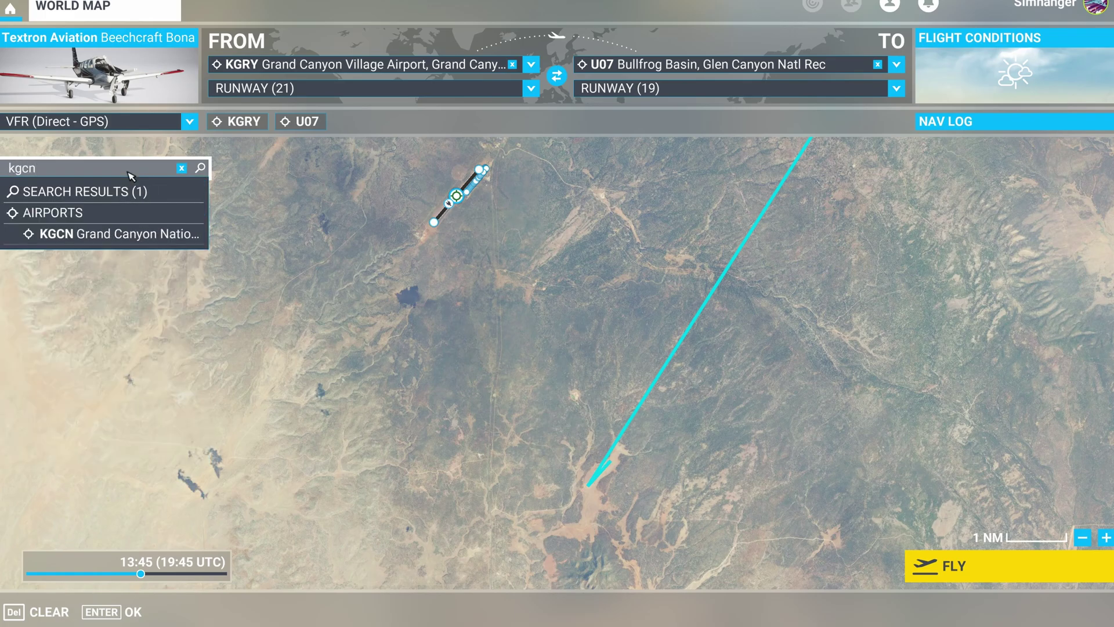
left_click(129, 234)
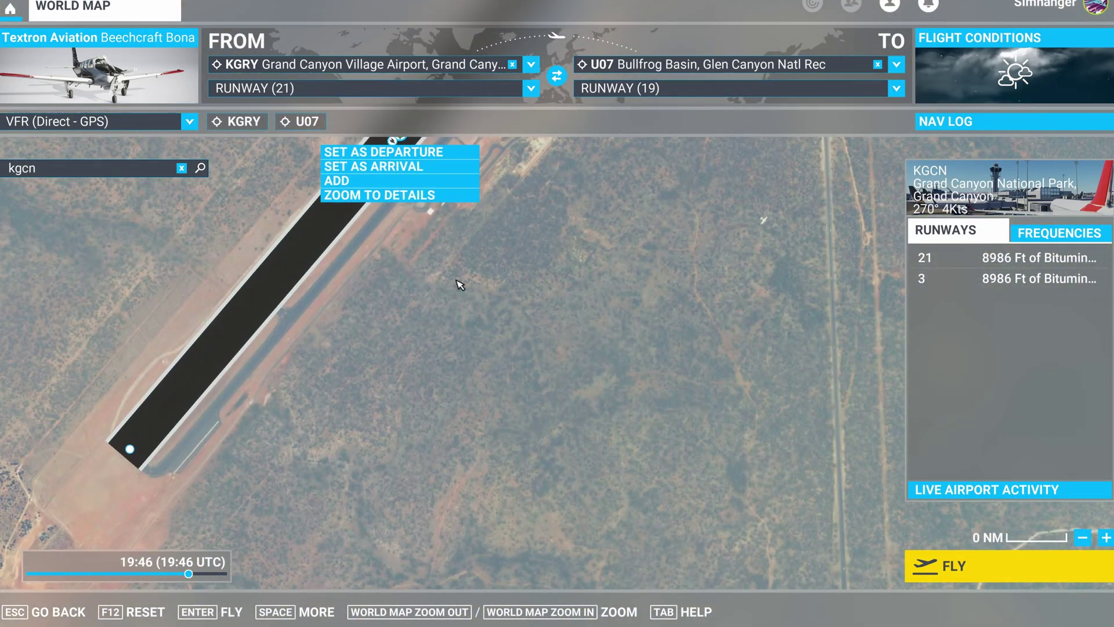
Step: Add KGCN to the route between KGRY and U07
scroll(460, 284, "down", 3)
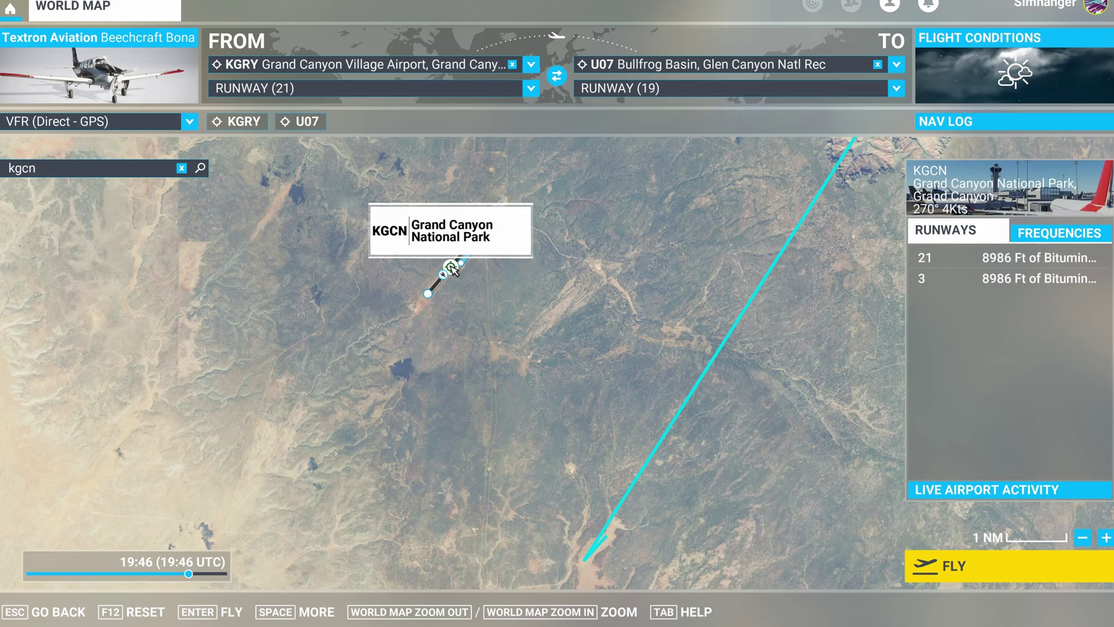
left_click(451, 267)
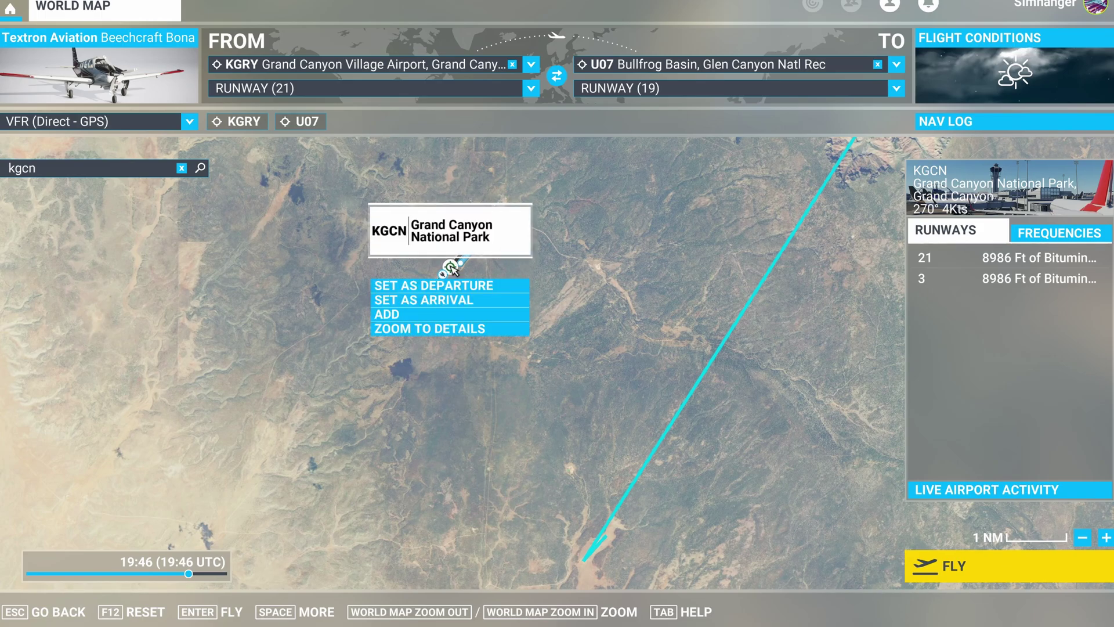
left_click(441, 314)
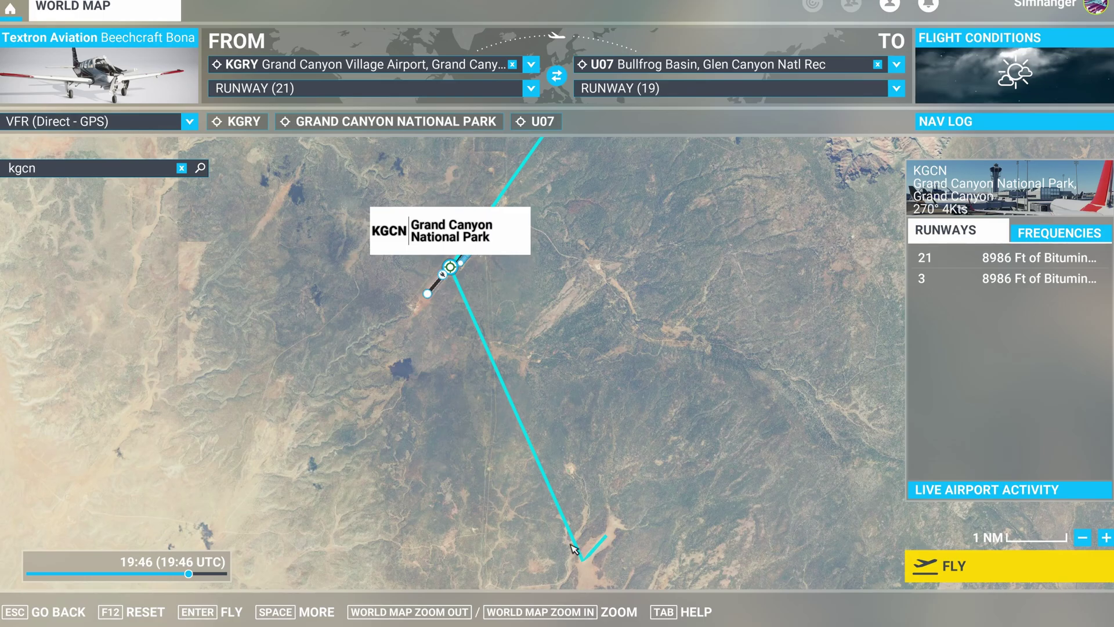
Step: Pan the map north over the canyon, then switch back to Little Navmap
left_click_drag(637, 247, 535, 390)
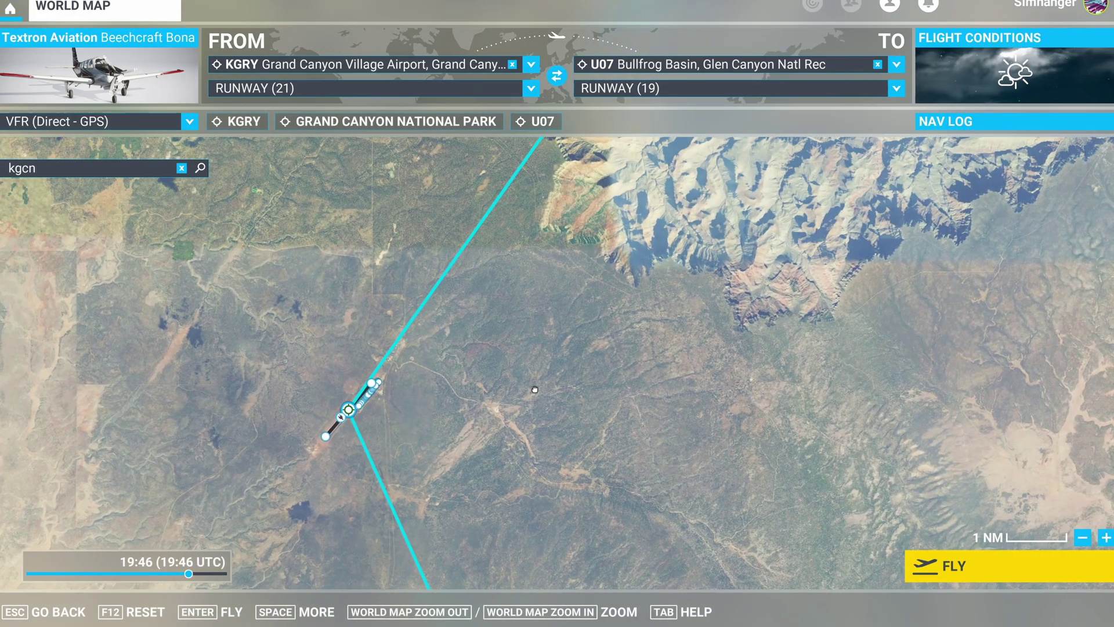
scroll(542, 348, "down", 3)
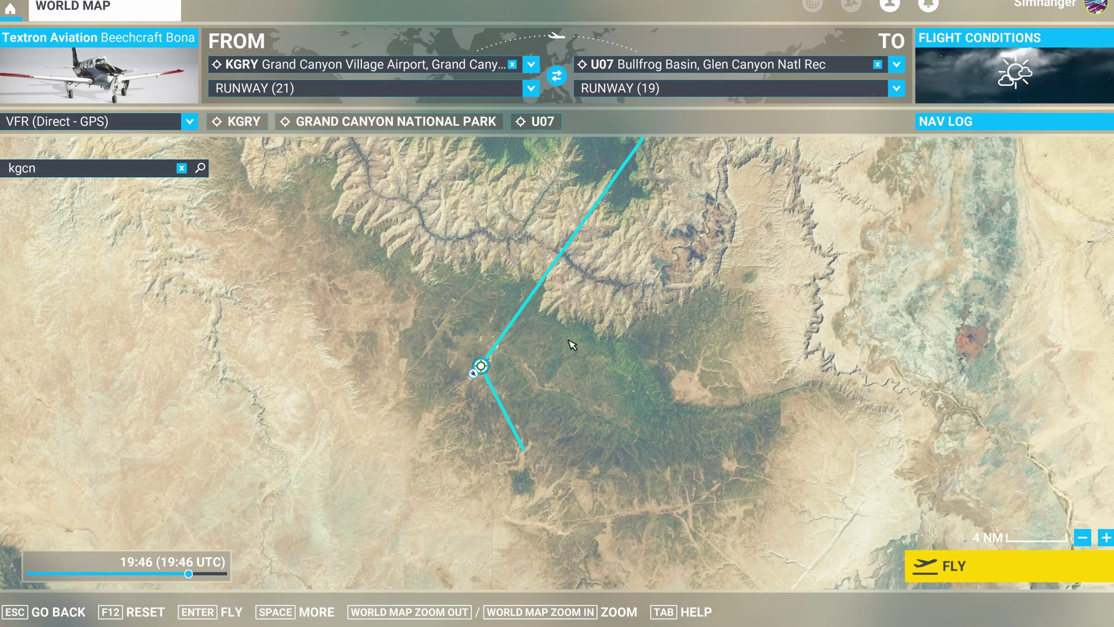
scroll(571, 345, "down", 1)
left_click_drag(645, 315, 577, 401)
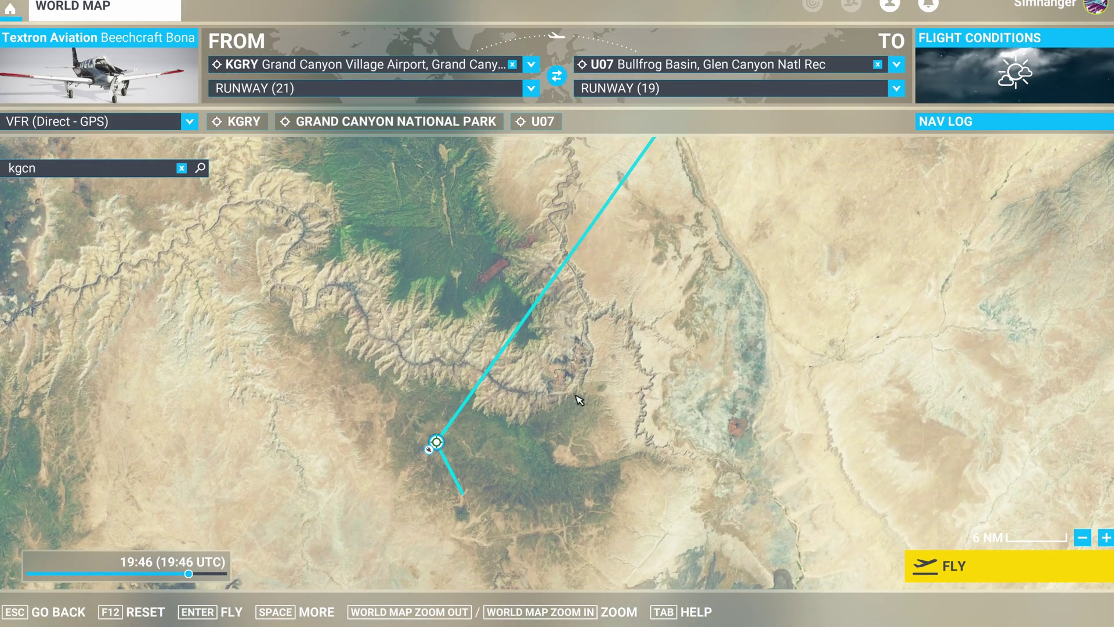
left_click(683, 610)
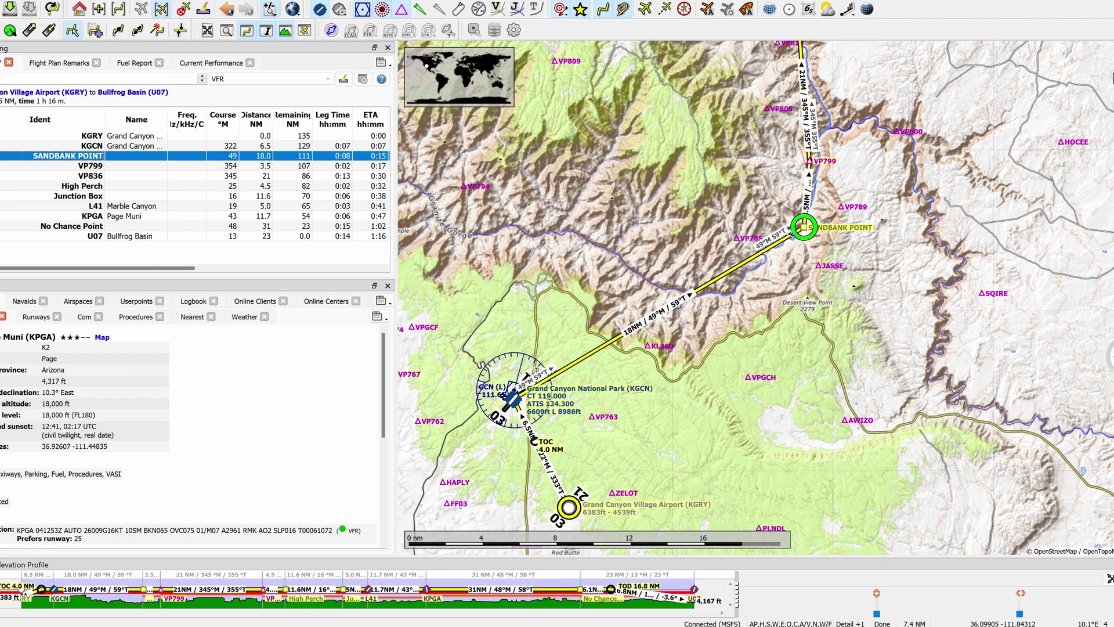
Step: Display Sandbank Point's latitude and longitude with its Jump to Coordinates option
left_click_drag(845, 257, 815, 293)
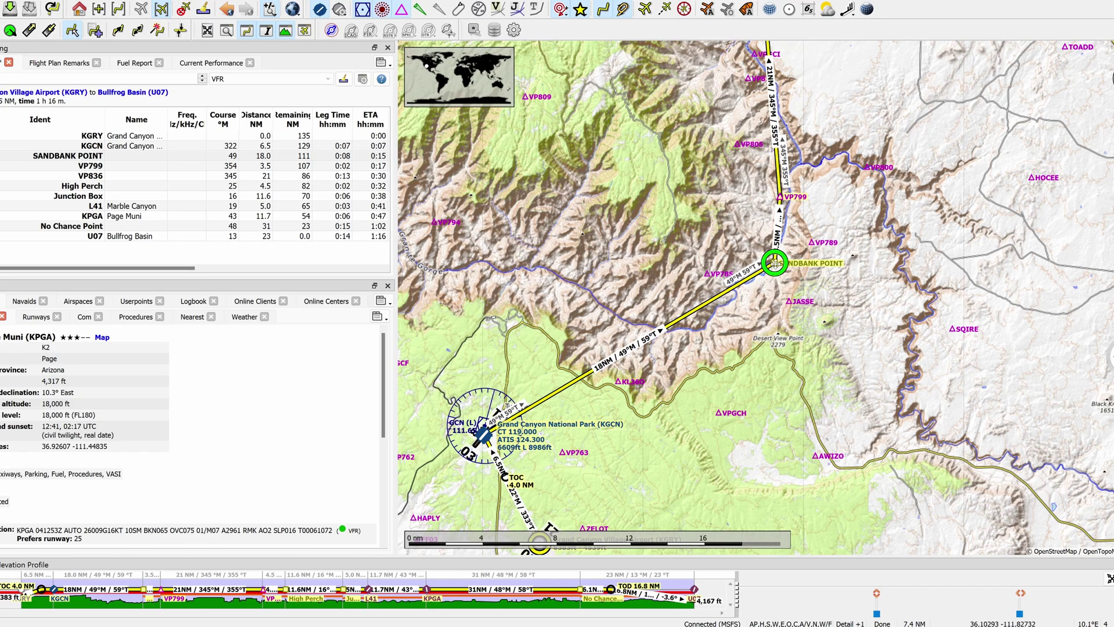
mouse_move(776, 262)
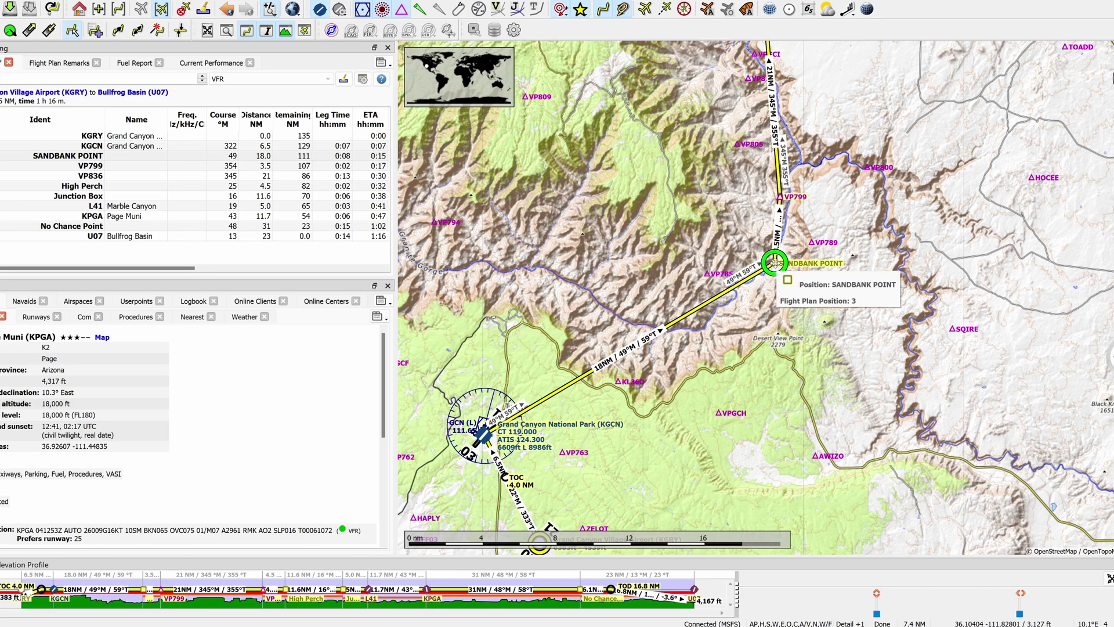
right_click(776, 264)
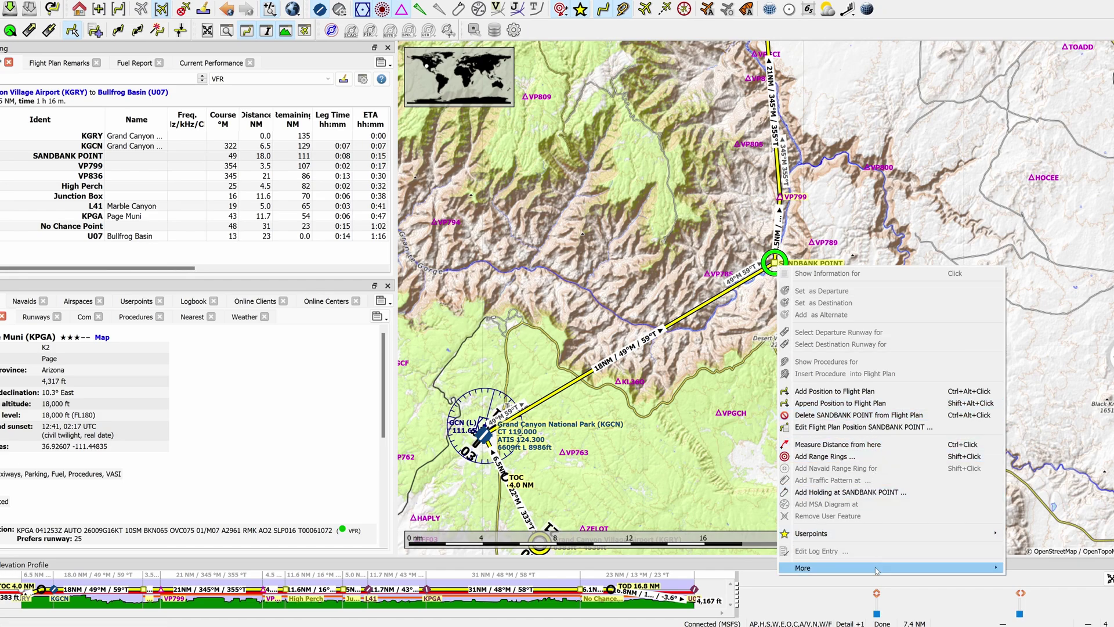
mouse_move(876, 570)
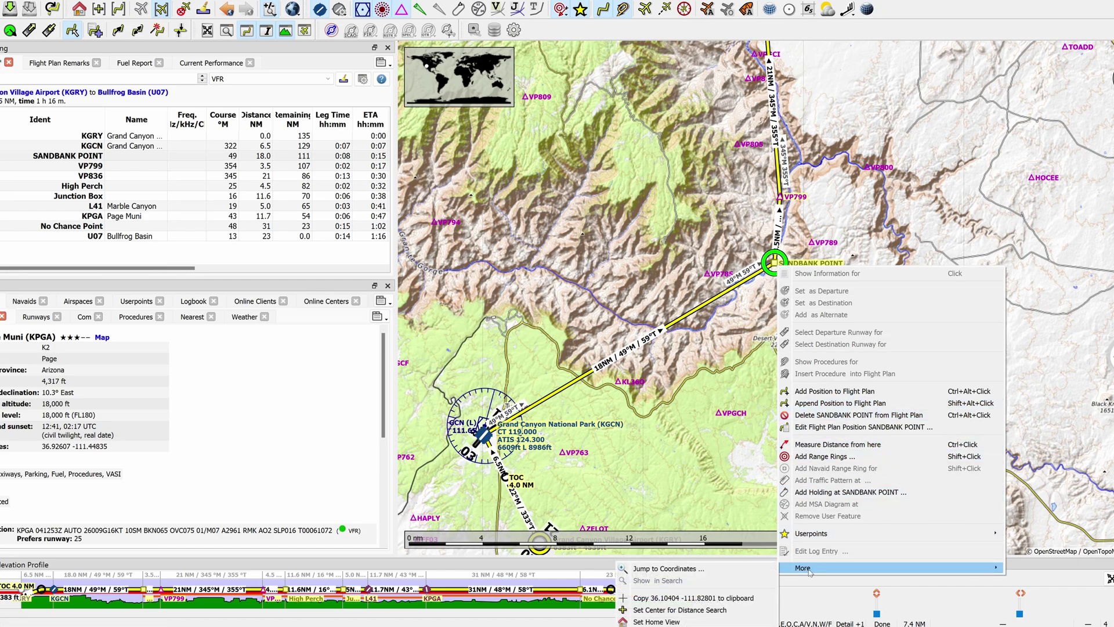
left_click(719, 573)
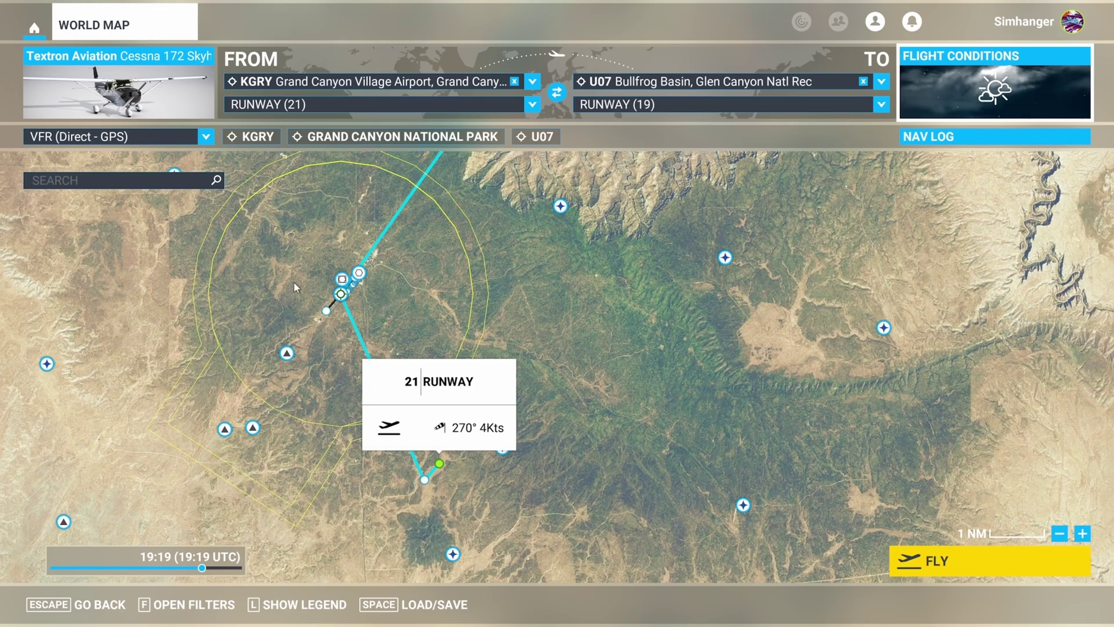
Step: Search the pasted coordinates 36.10487 -111.82845 and add the custom point to the route
left_click(100, 177)
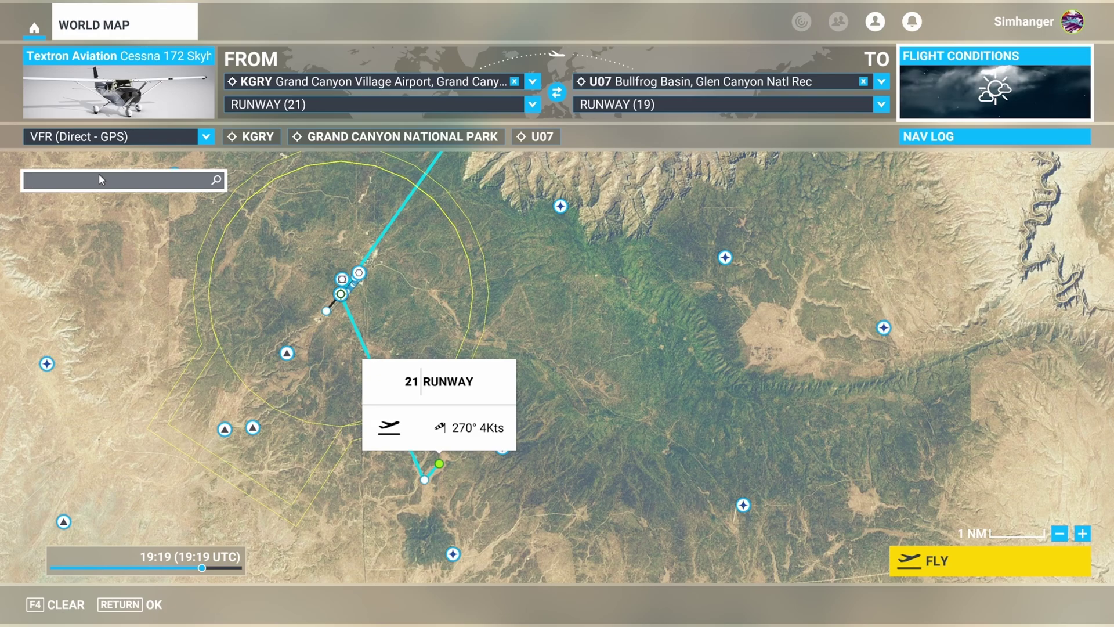
type("36.10487 -111.82845")
key("Return")
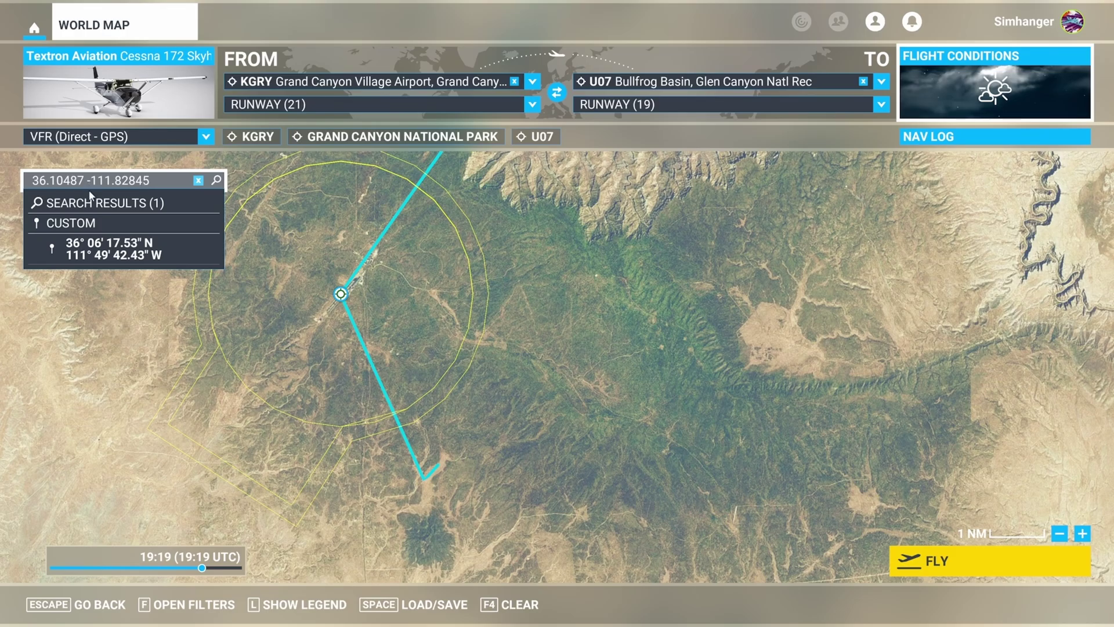
left_click(99, 254)
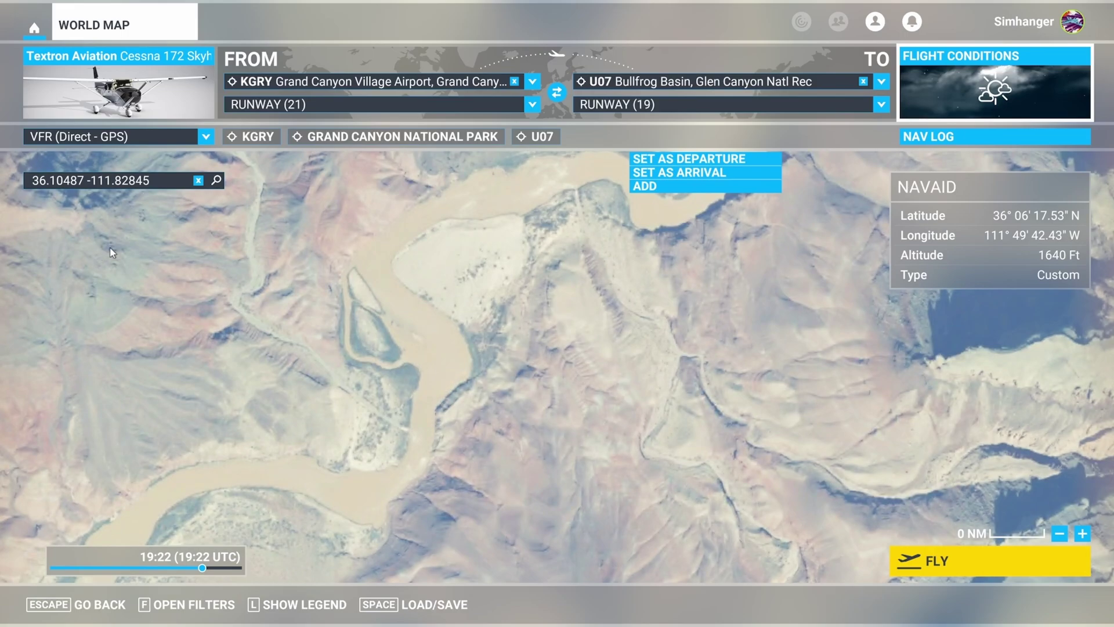
left_click(645, 187)
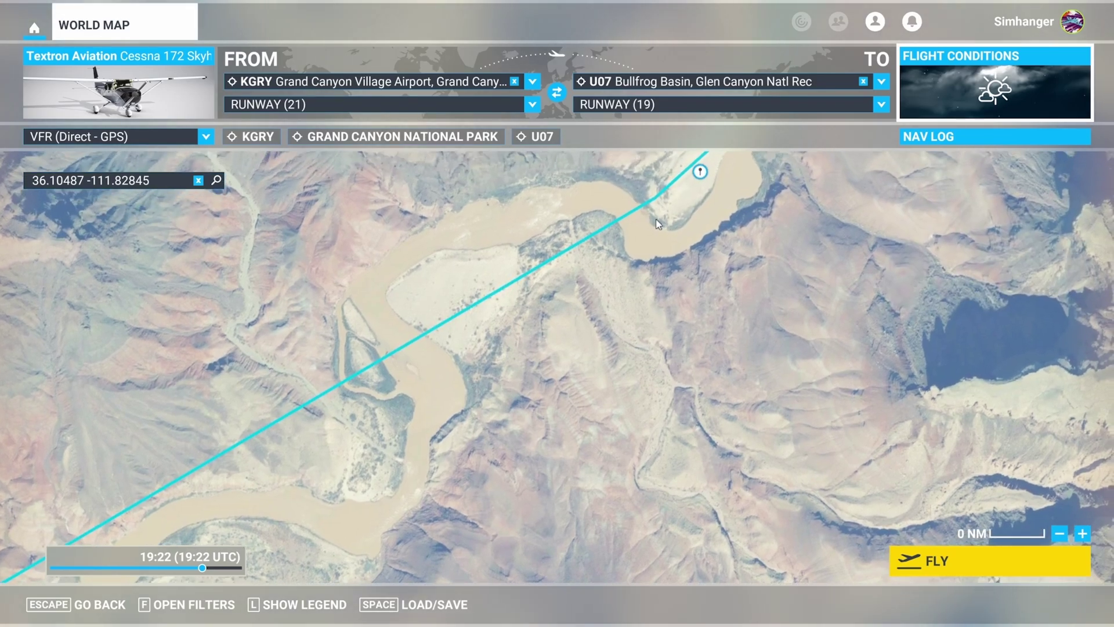
mouse_move(656, 218)
left_mouse_down()
mouse_move(611, 356)
mouse_move(541, 379)
mouse_move(338, 390)
mouse_move(294, 398)
mouse_move(296, 409)
left_mouse_up()
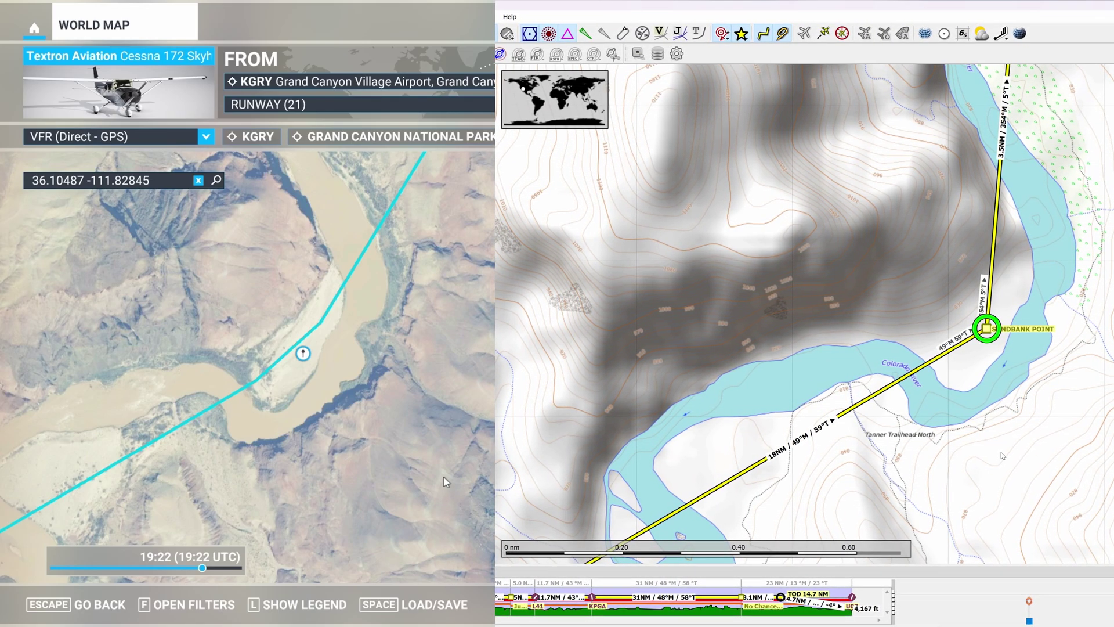
Step: Zoom out and pan the Little Navmap view north until waypoint VP799 appears
scroll(445, 469, "down", 2)
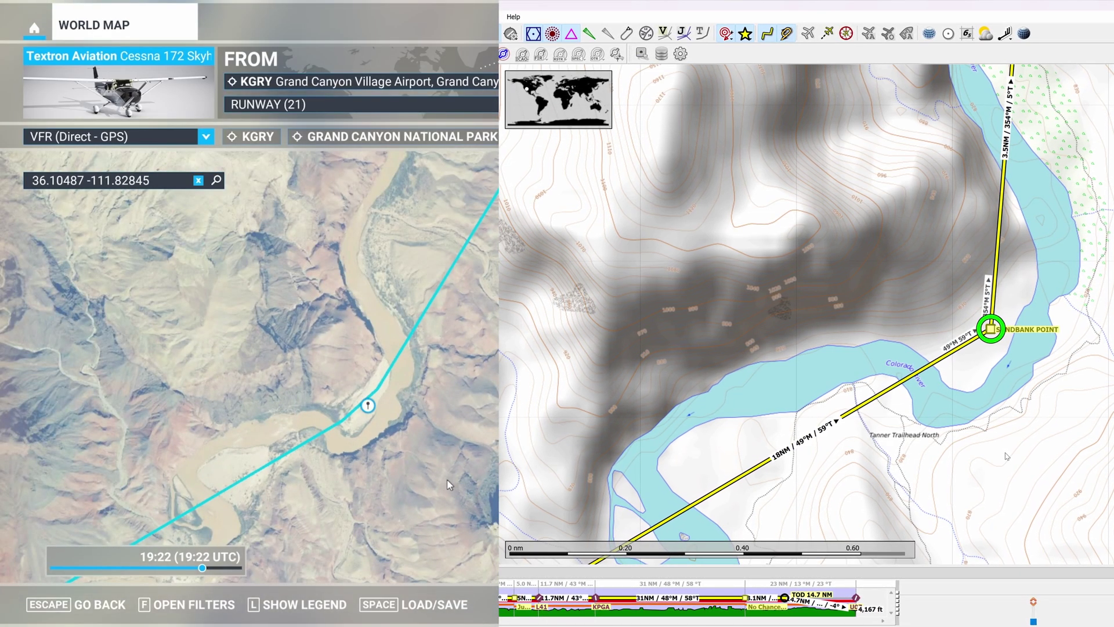
left_click_drag(445, 474, 381, 402)
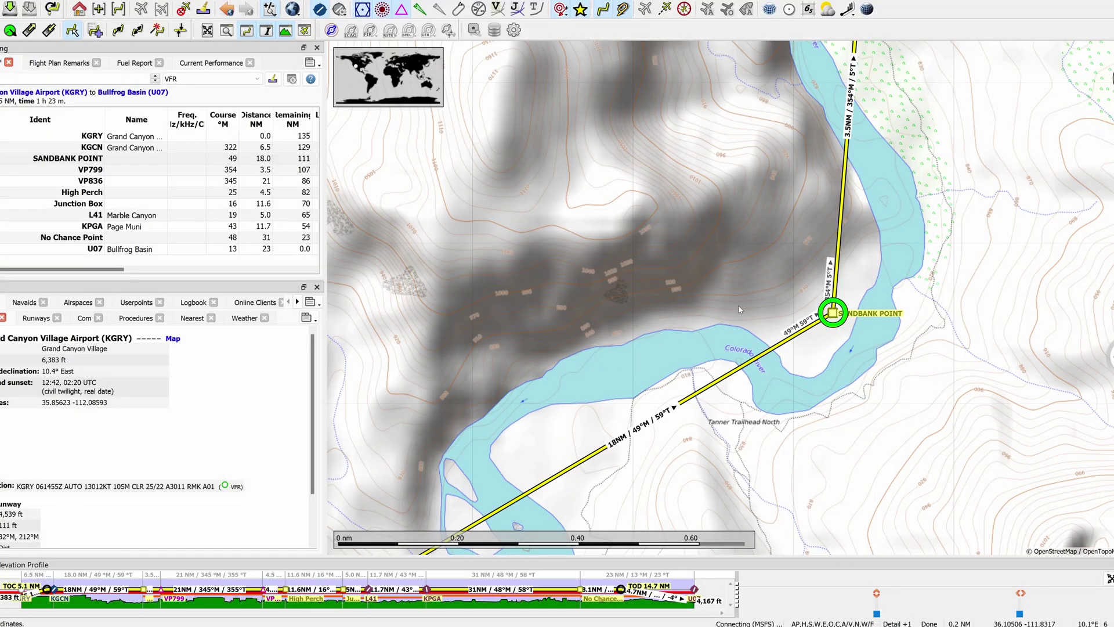
scroll(739, 309, "down", 5)
left_click_drag(727, 275, 686, 507)
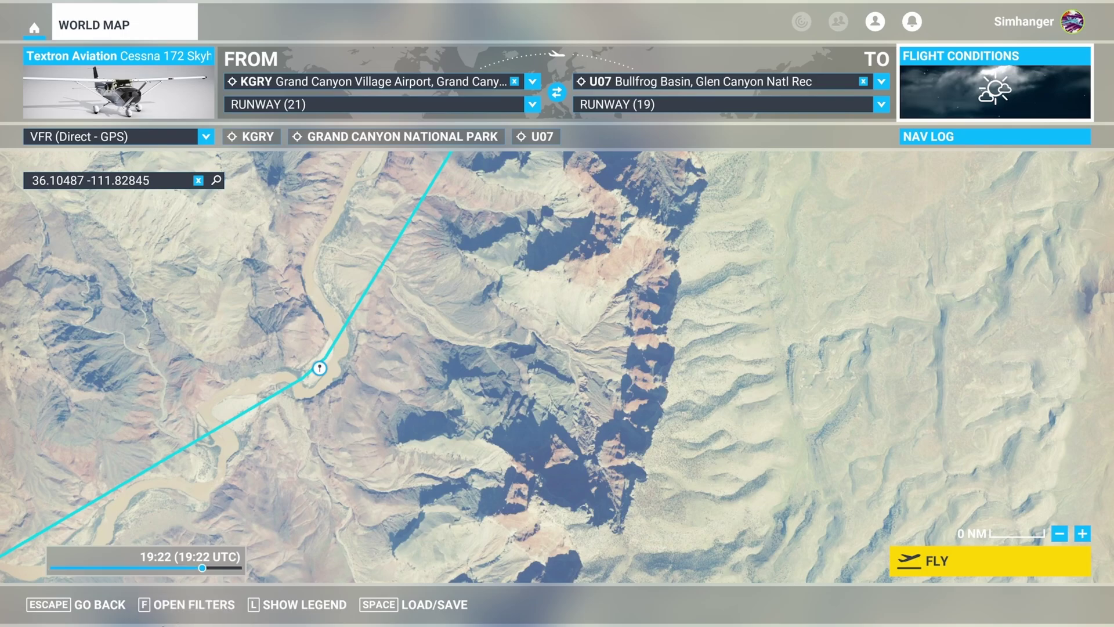
Step: Turn on the Navaids and Fix and RNAV Position Report filters and clear the coordinate search
left_click(181, 606)
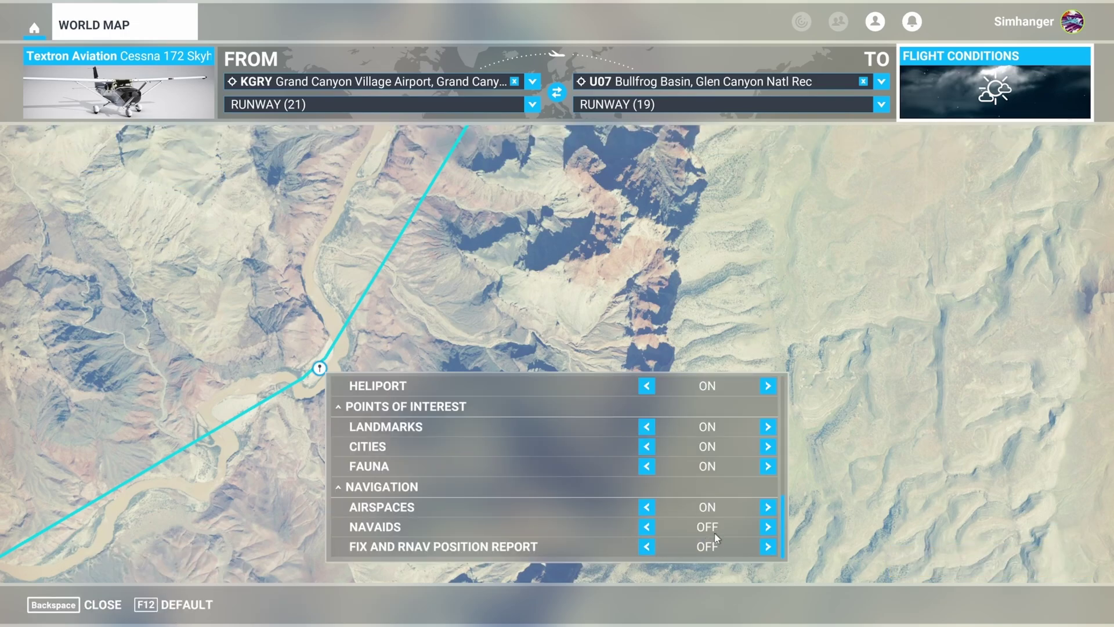
left_click(767, 528)
left_click(768, 547)
left_click(110, 604)
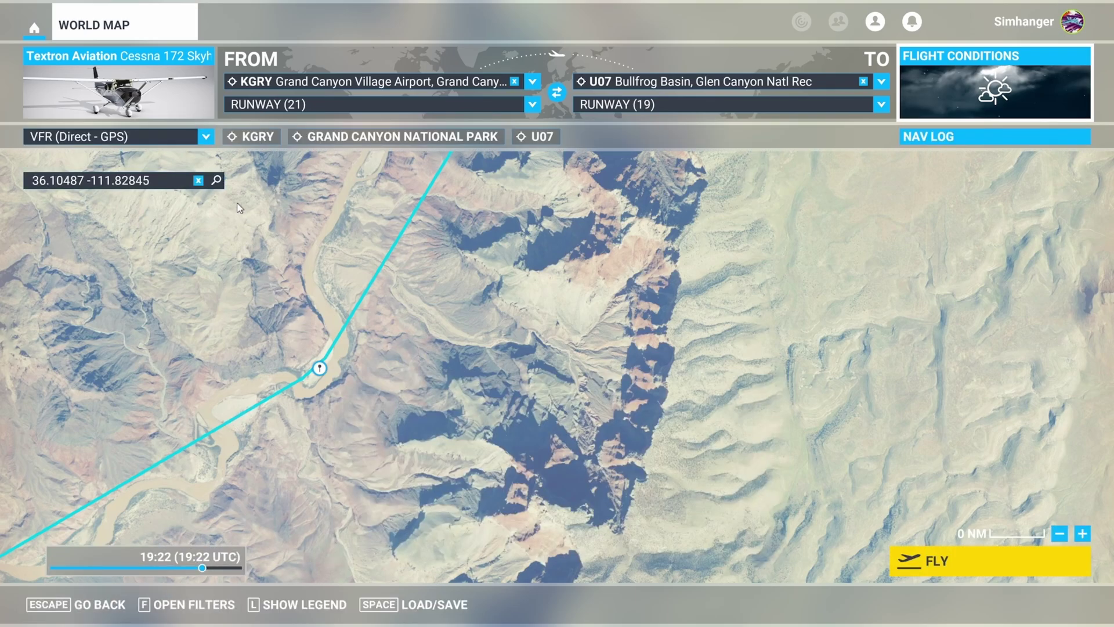
left_click(198, 180)
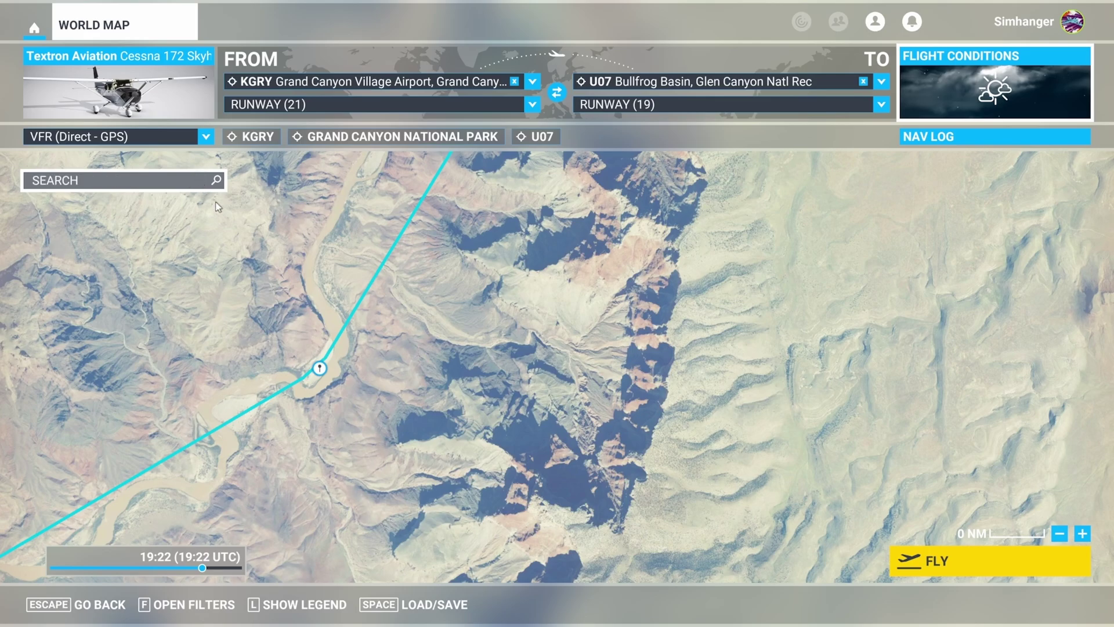
scroll(291, 273, "down", 3)
Step: Show VP799's coordinates, 36.16324 -111.82243, and select the value for copying
mouse_move(293, 341)
left_mouse_down()
mouse_move(316, 316)
mouse_move(432, 336)
left_mouse_up()
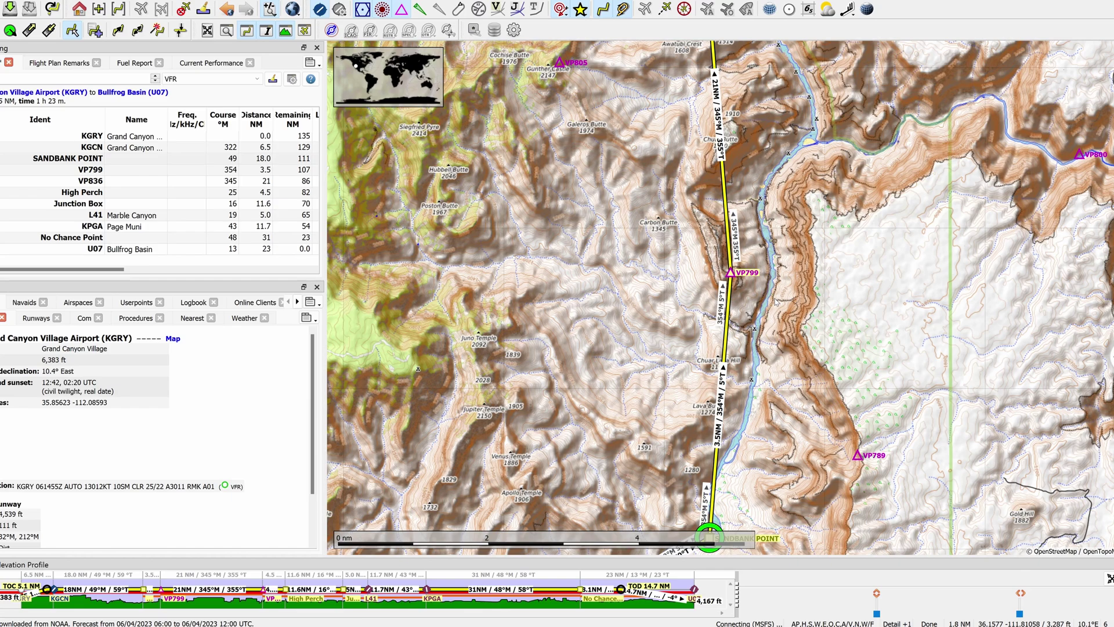
right_click(731, 272)
mouse_move(789, 575)
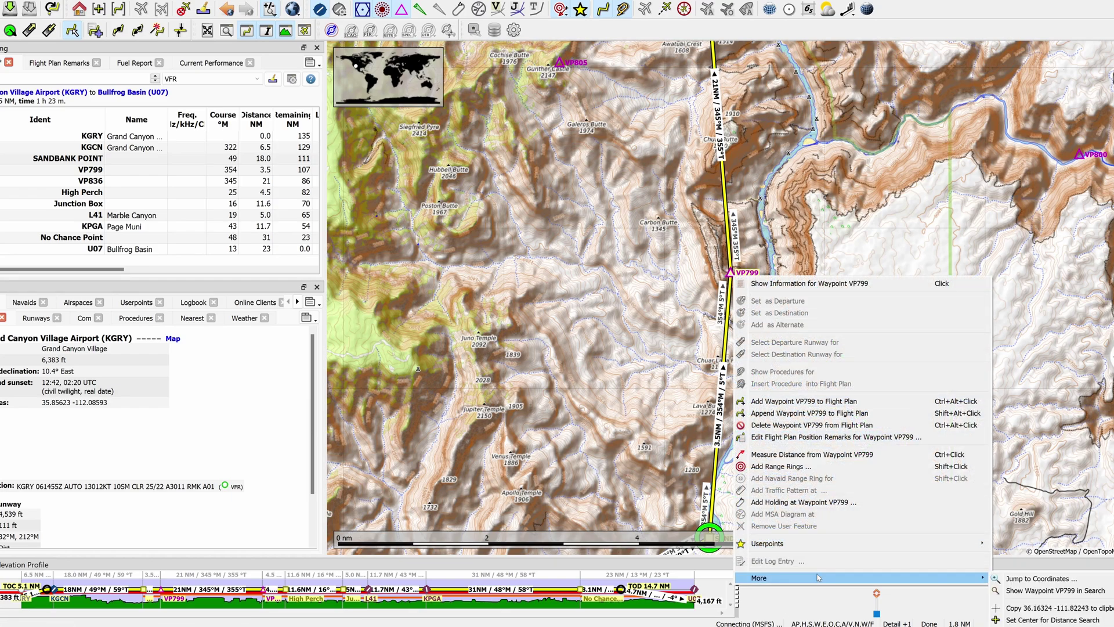
left_click(1042, 578)
left_click(598, 271)
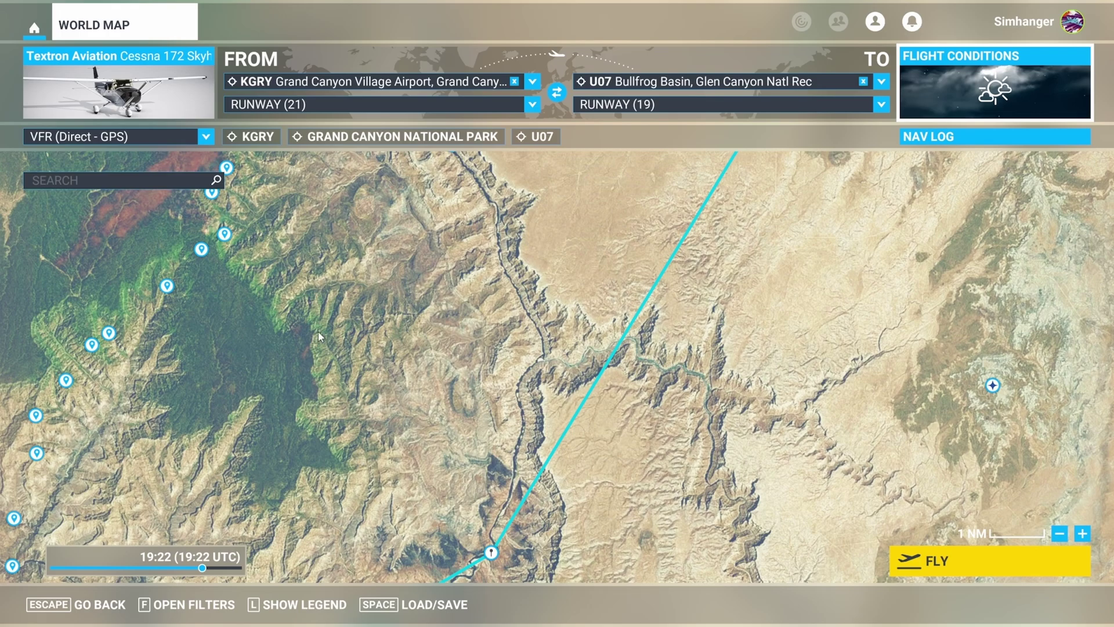
Step: Add a custom waypoint at 36.16324 -111.82243 to the route and zoom in to check it
left_click(163, 174)
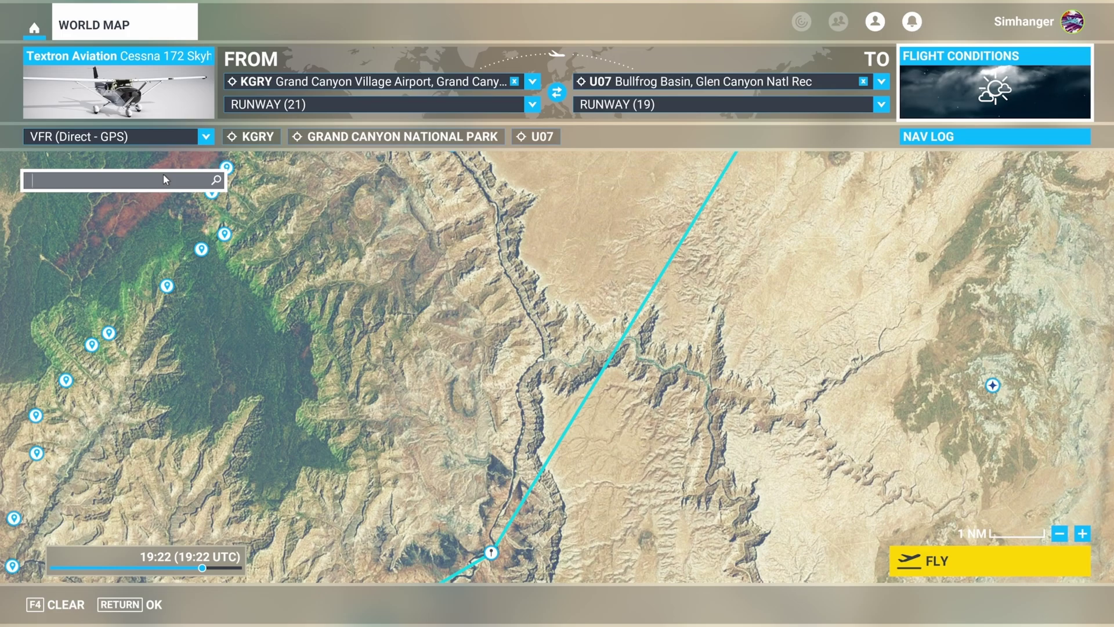
type("36.16324 -111.82243")
key("Return")
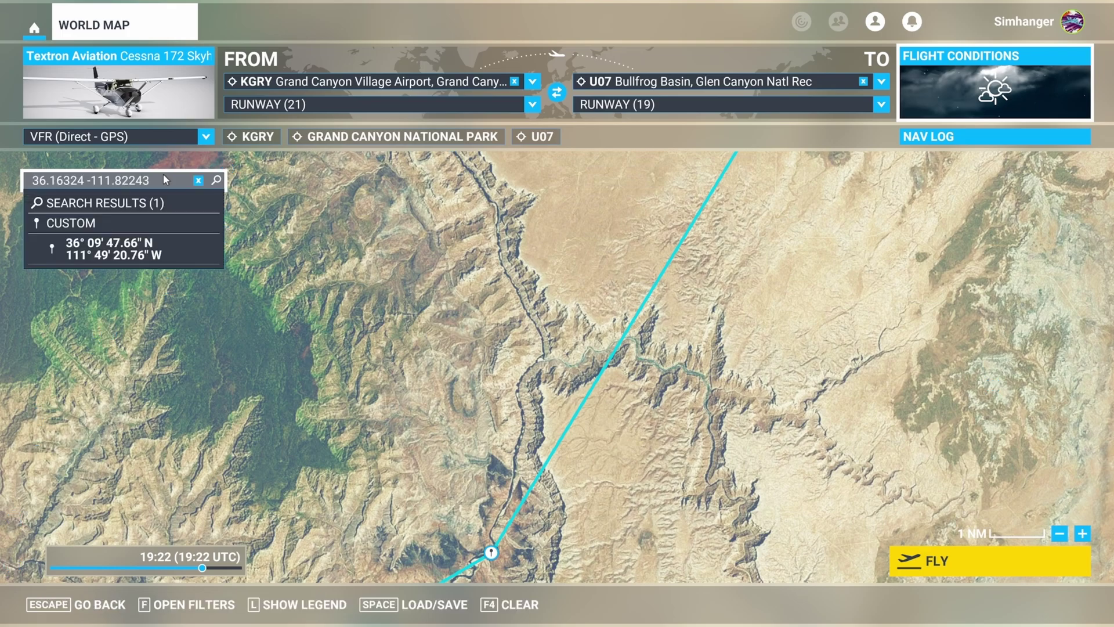
left_click(145, 255)
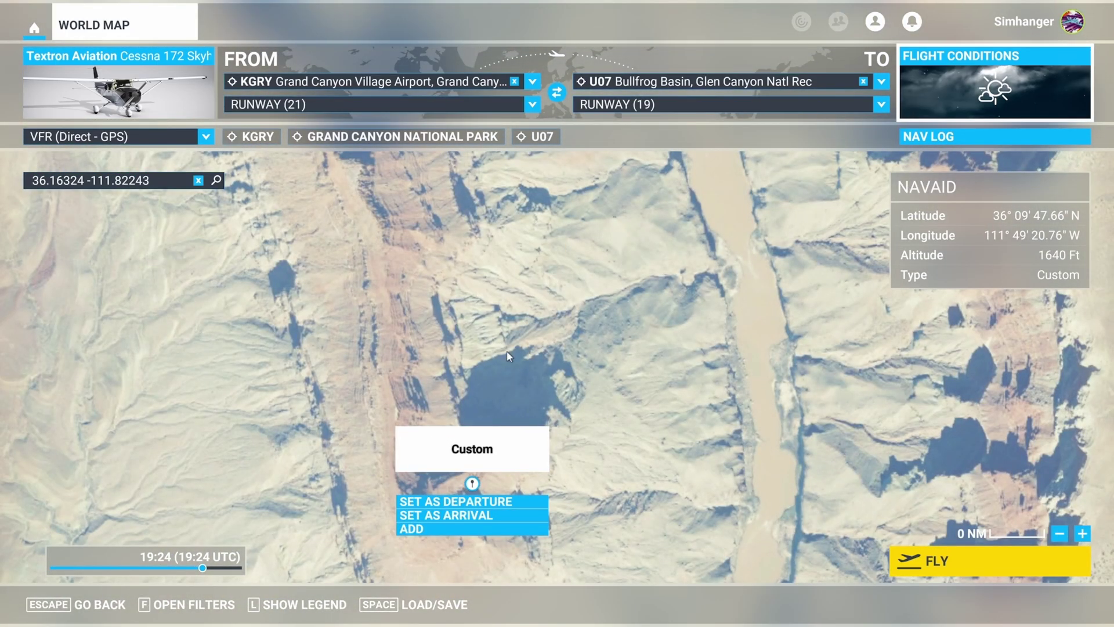
left_click(491, 529)
left_click_drag(519, 493, 315, 329)
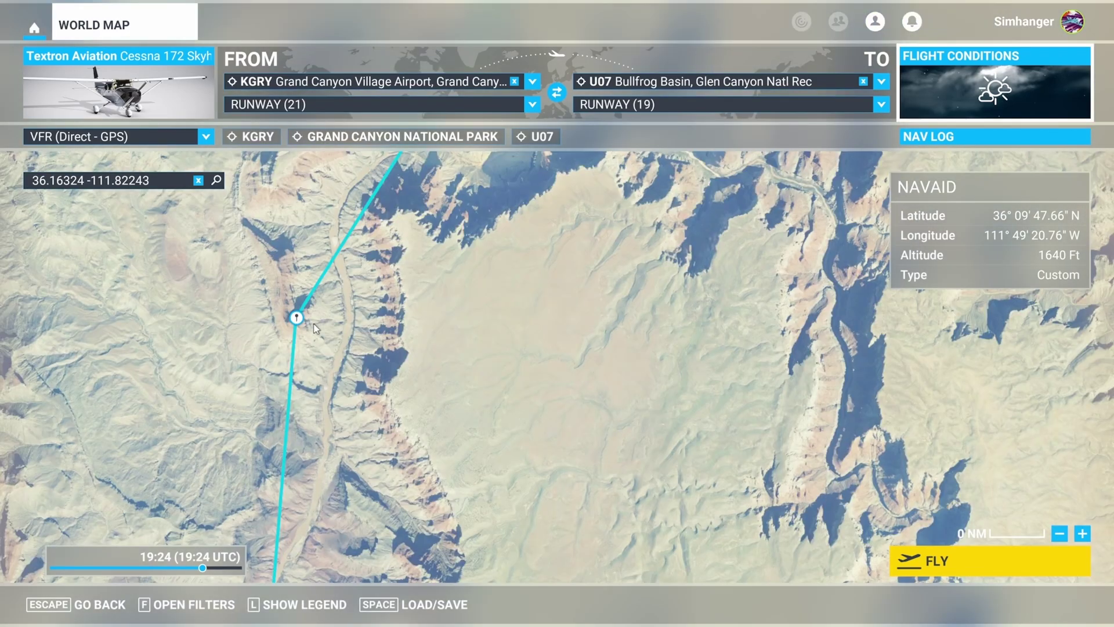
scroll(315, 329, "up", 2)
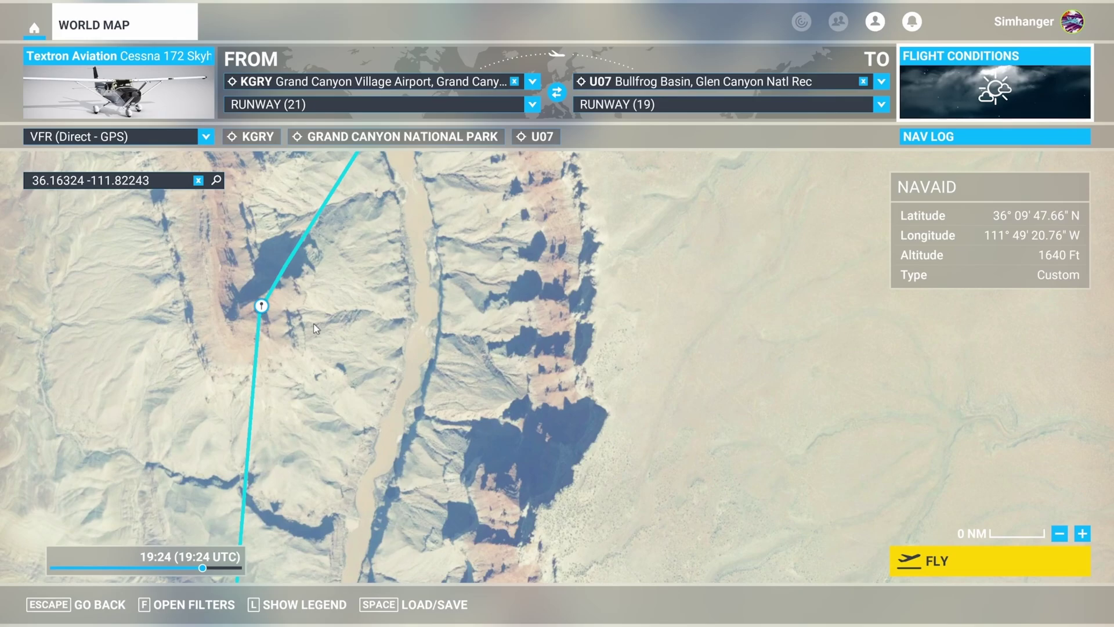